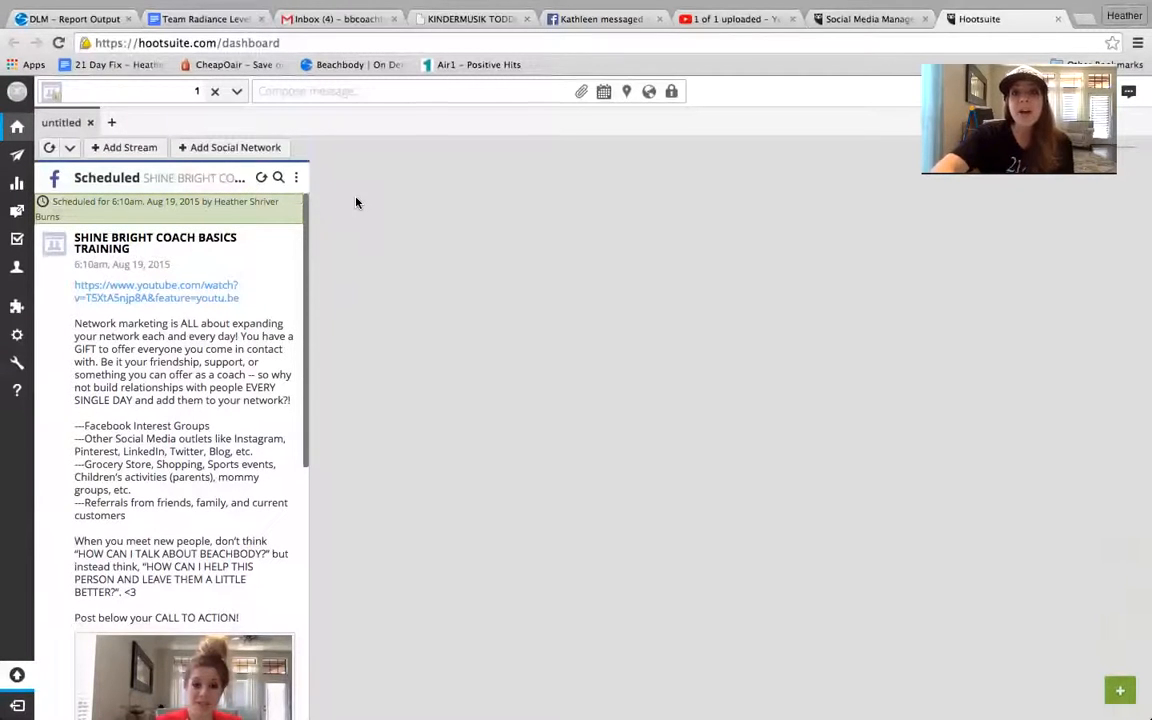
Connect Facebook as a social network, entering the Facebook account password to authorize access
click(216, 152)
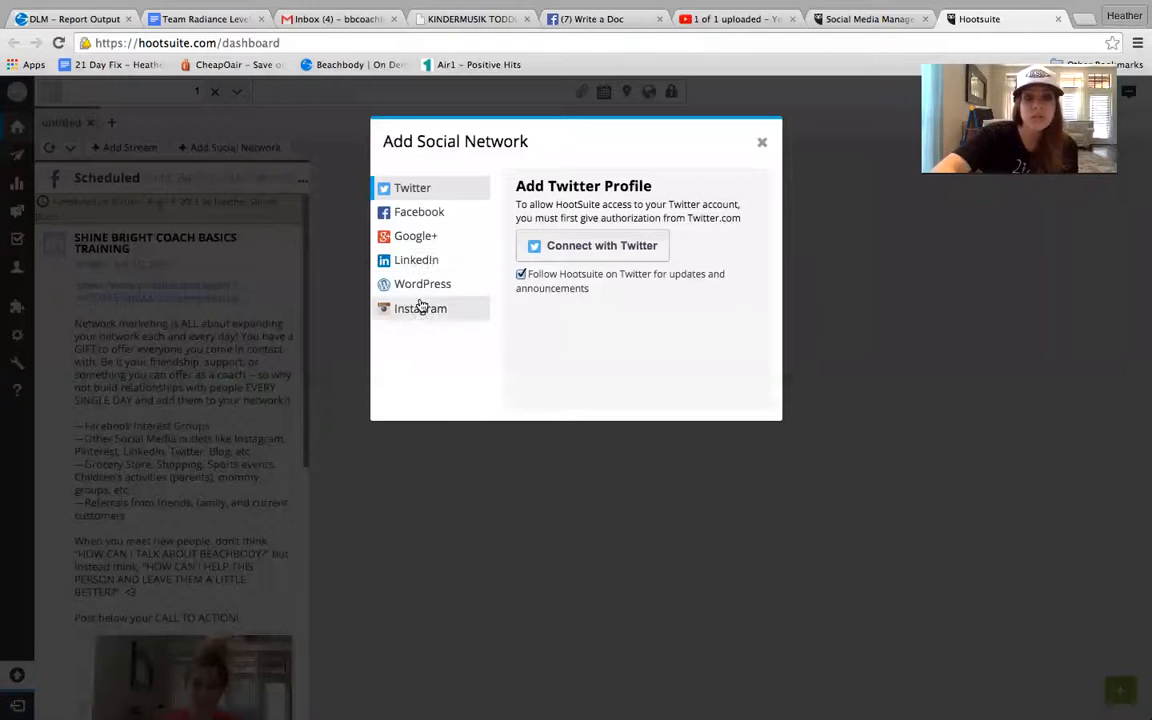
click(428, 214)
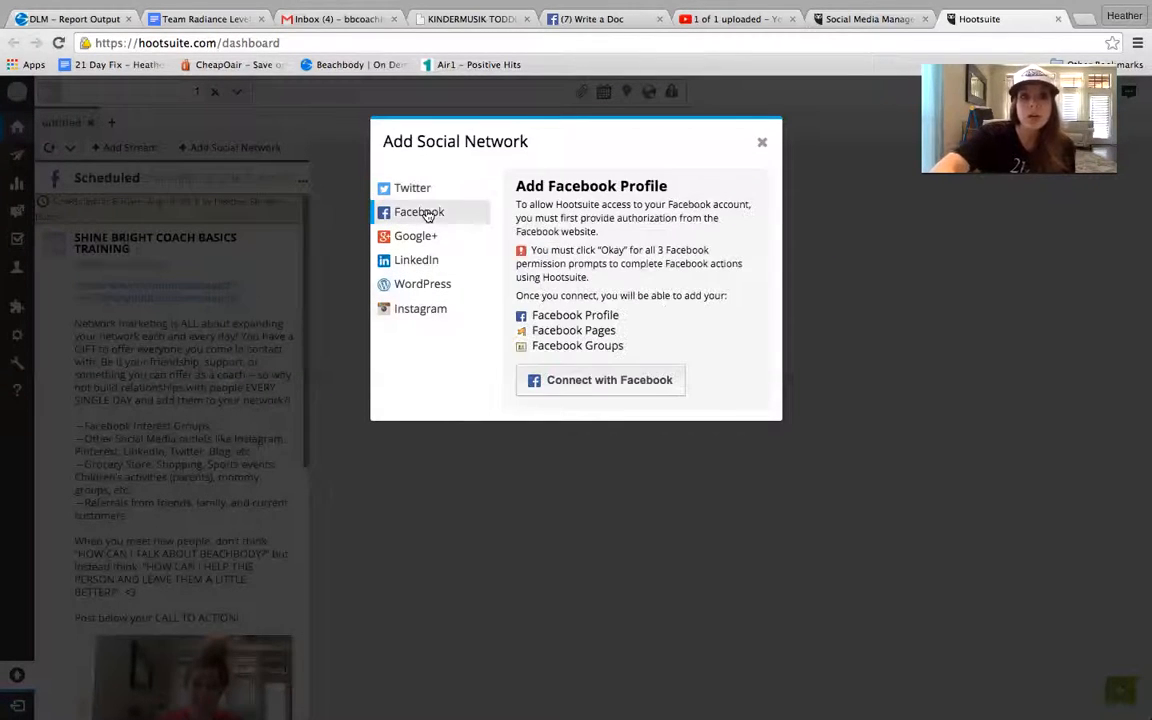
click(620, 382)
click(627, 234)
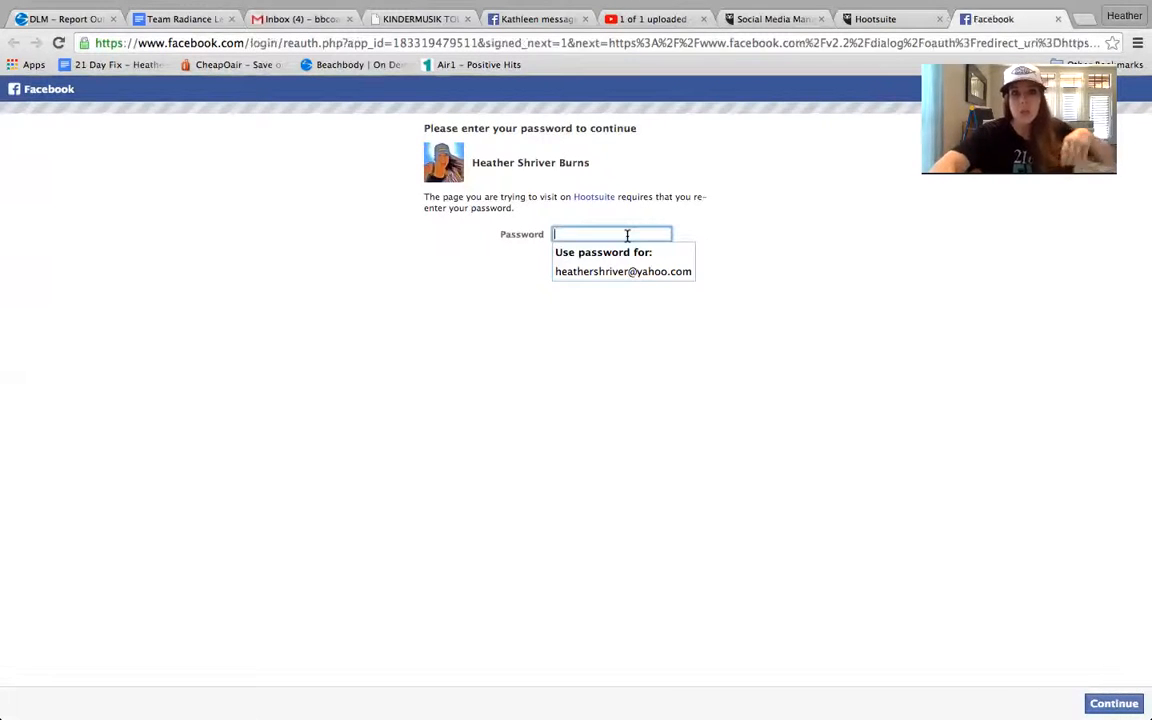
text(•)
key(Return)
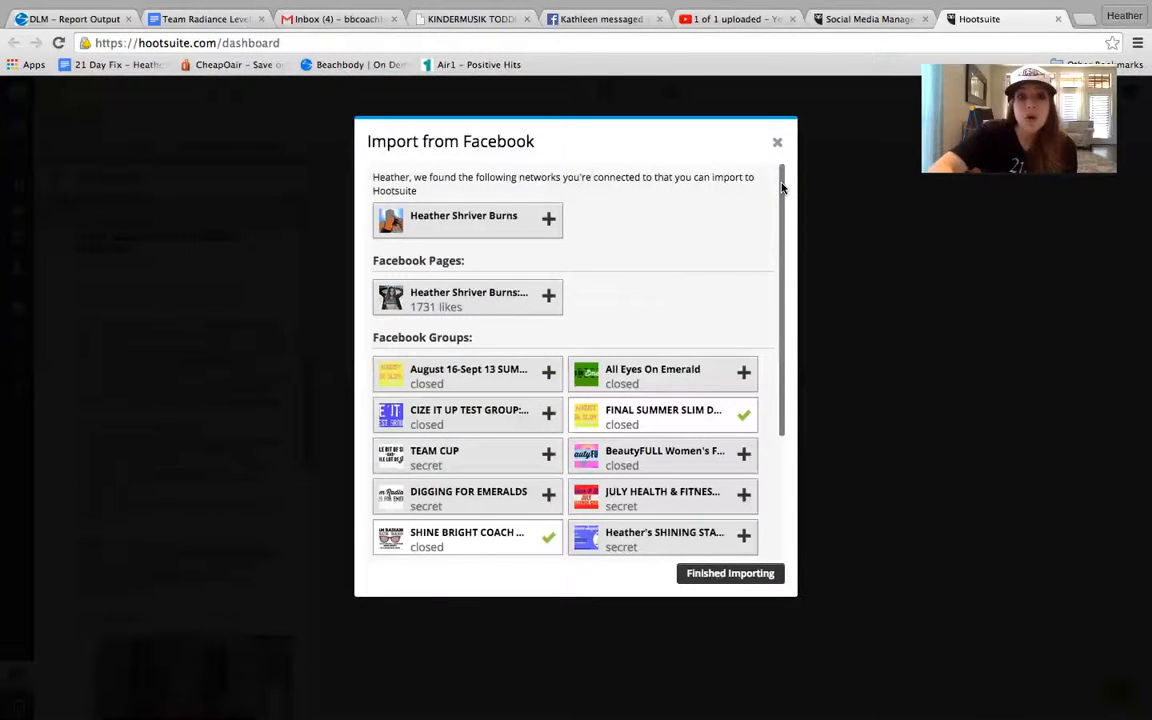
Look through the Facebook profiles, pages and groups available to import, and finish importing without adding any
drag(783, 190, 818, 279)
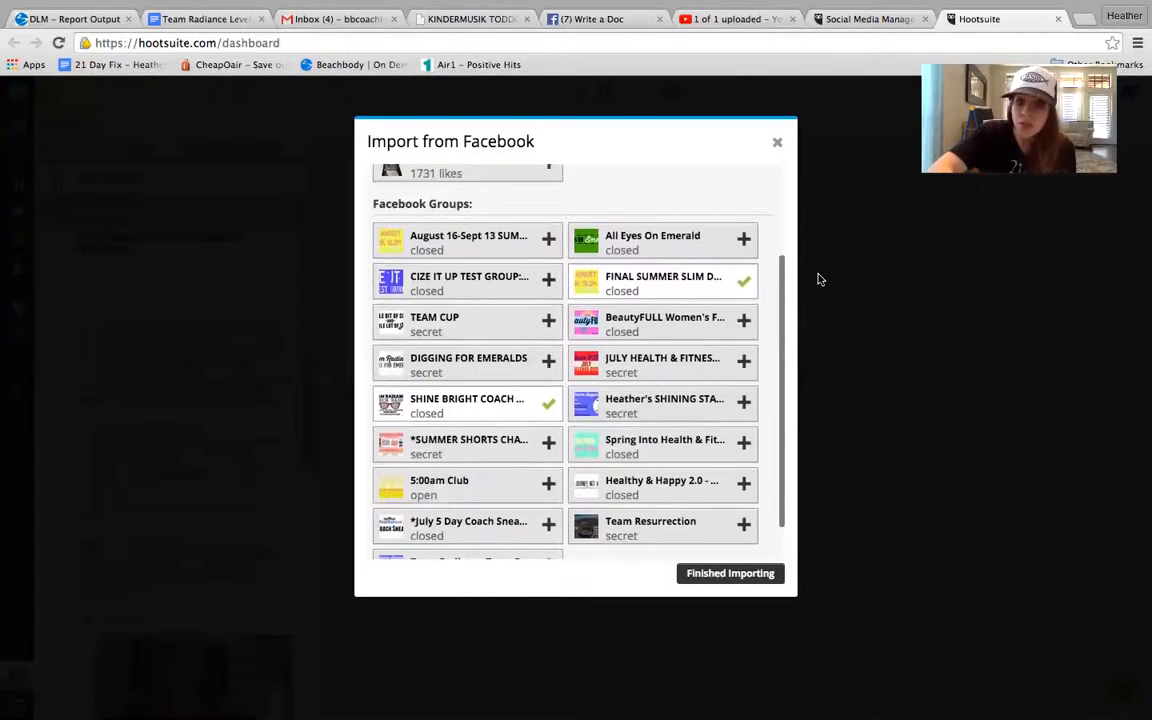
drag(818, 279, 820, 301)
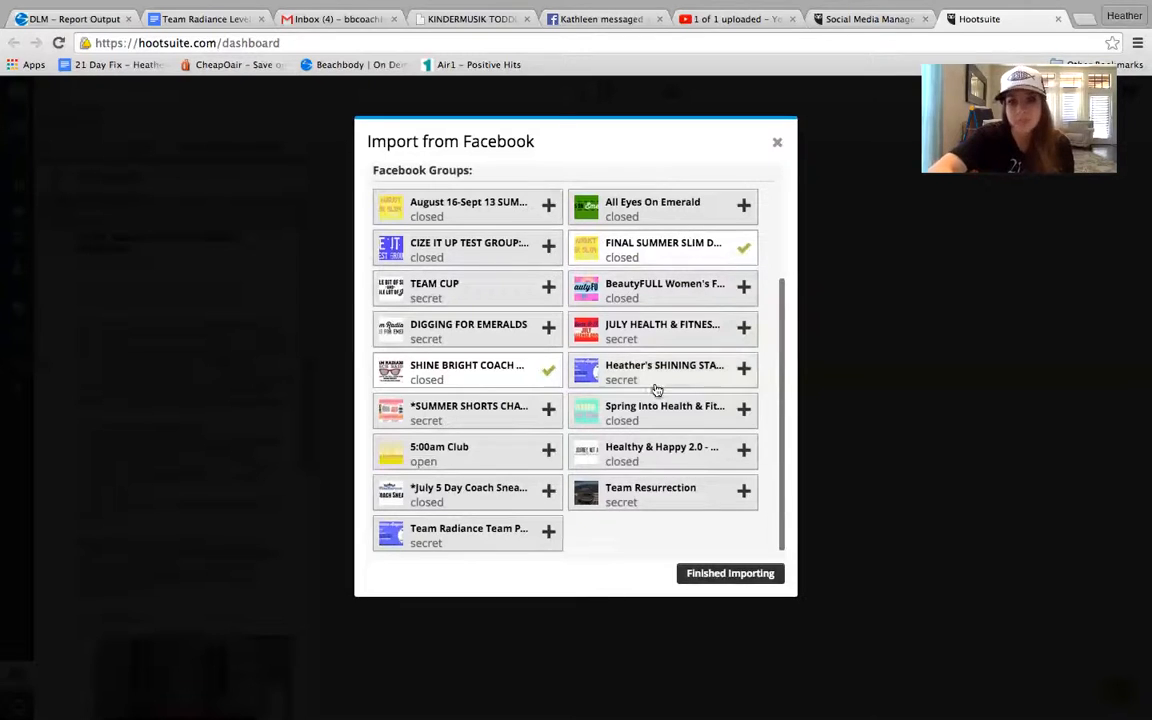
click(731, 576)
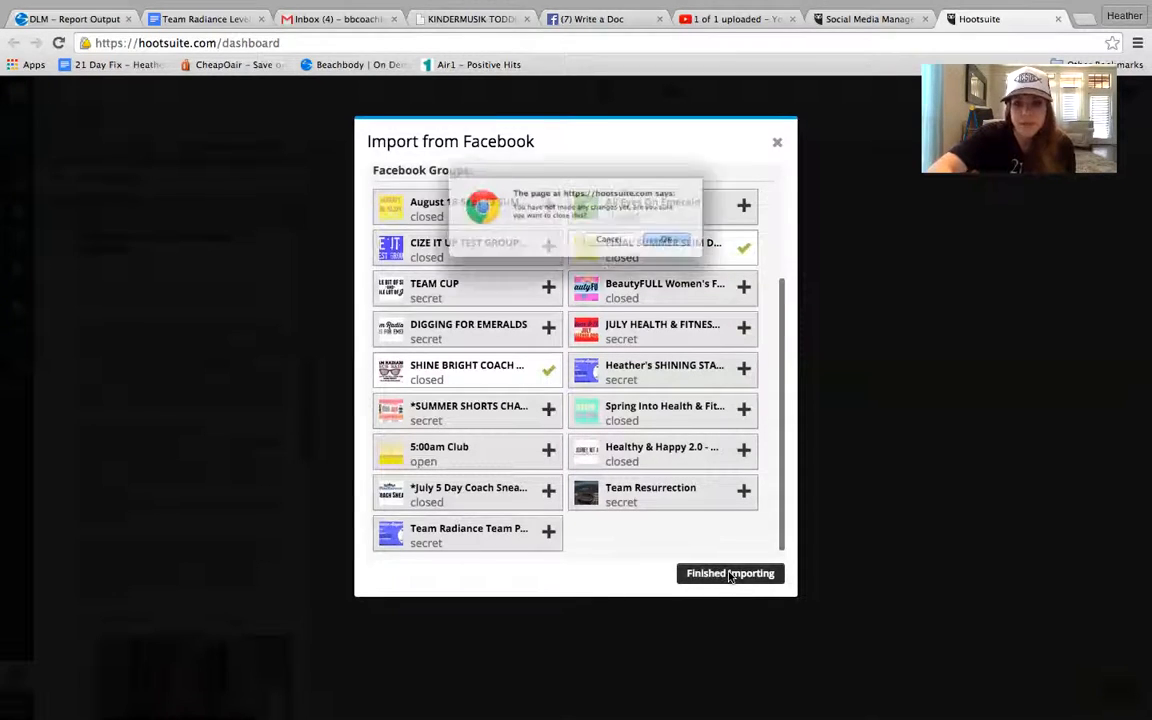
click(695, 249)
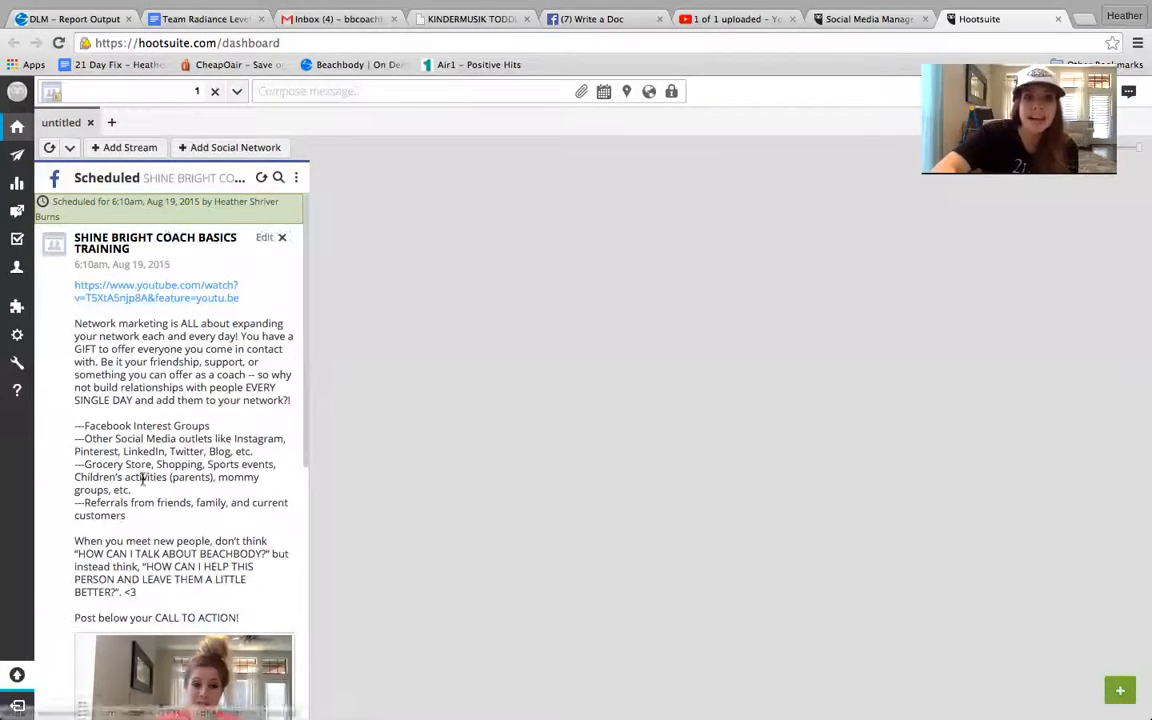
Add a Facebook Scheduled stream for the FINAL SUMMER SLIM DOWN group to the current dashboard tab
click(124, 148)
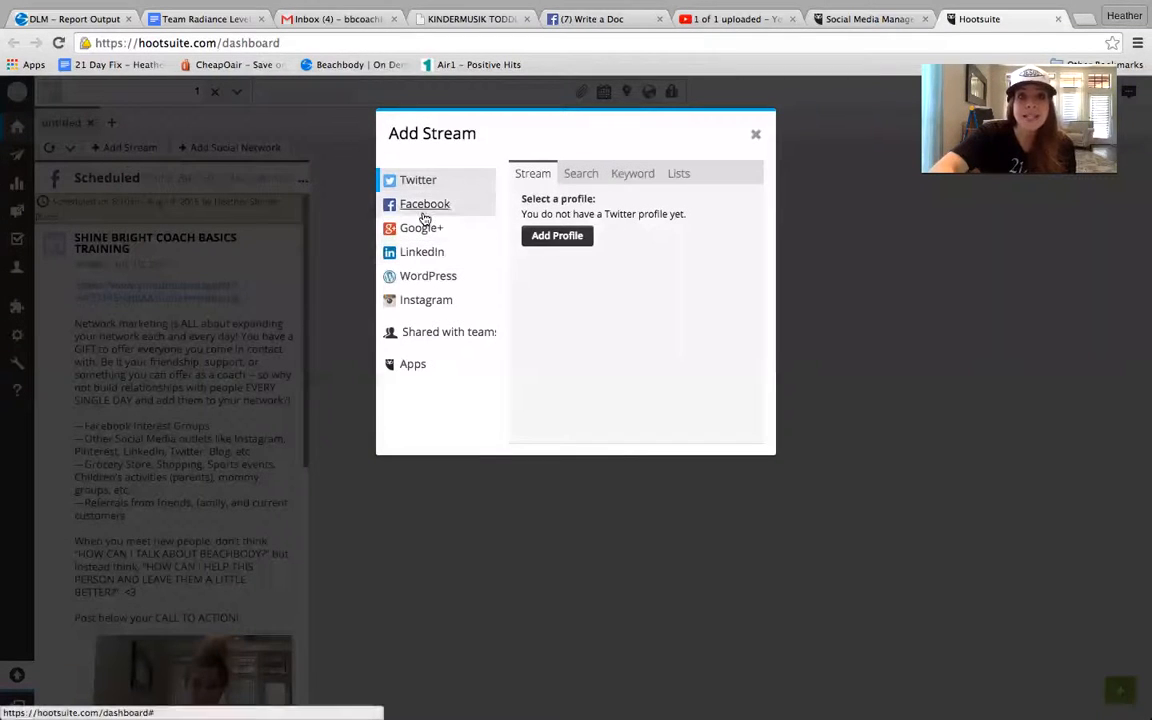
click(420, 205)
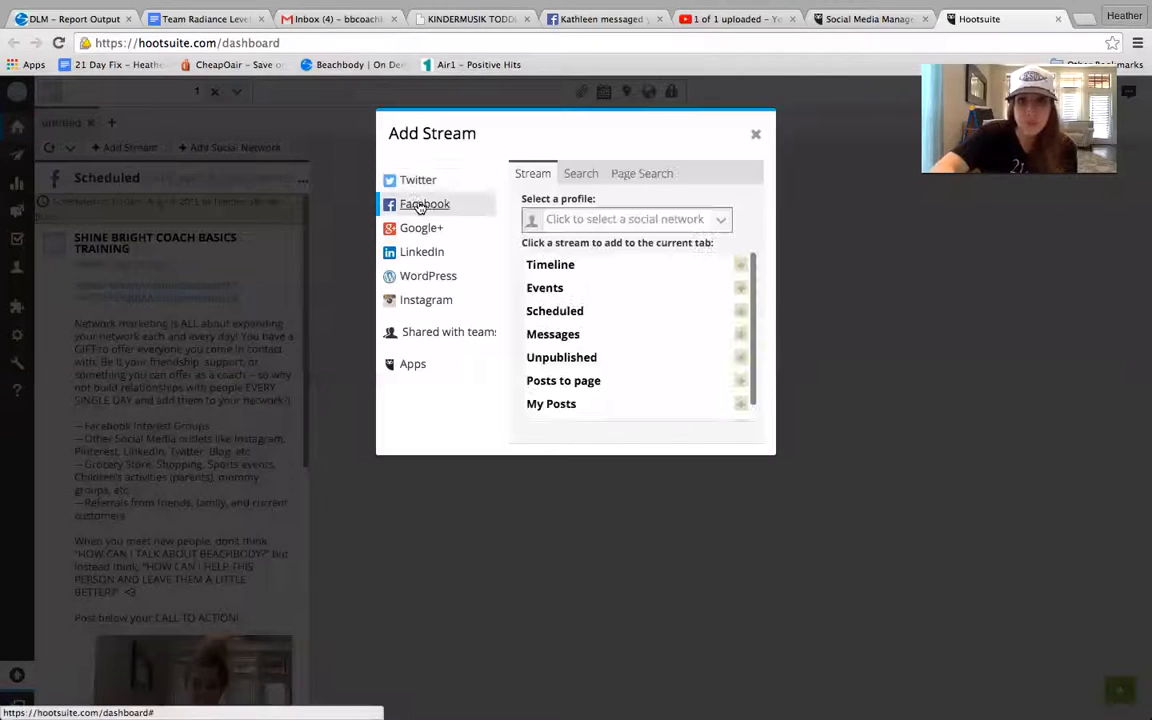
click(643, 219)
click(609, 198)
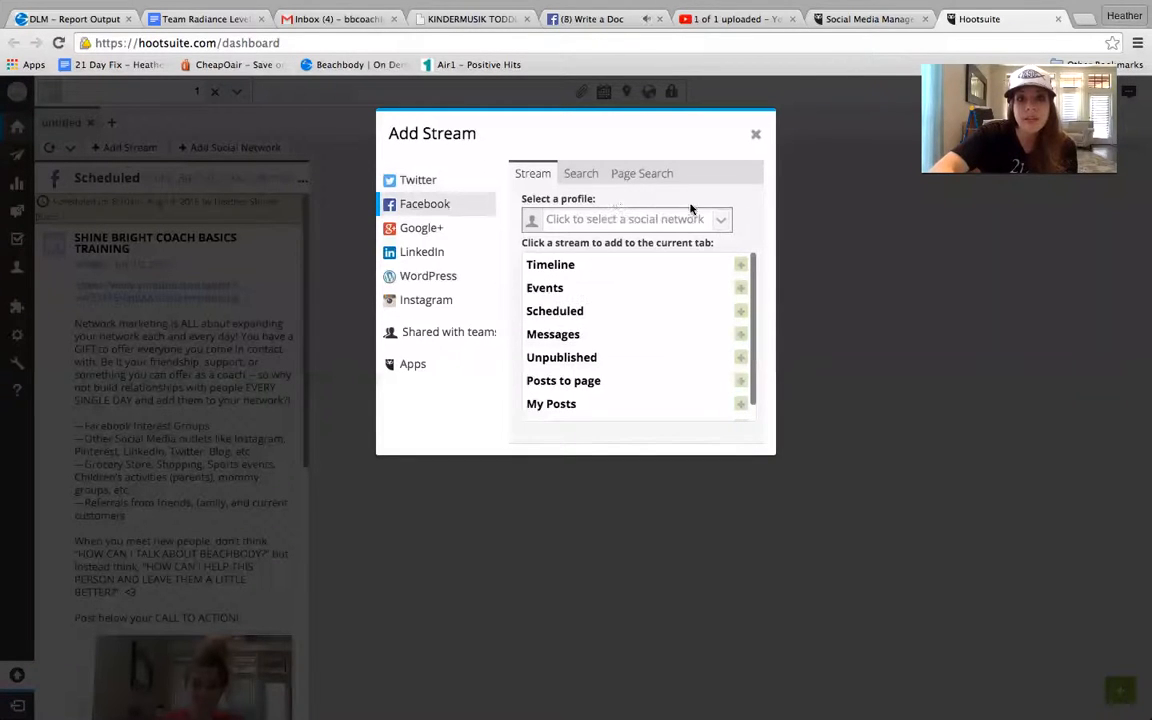
click(723, 218)
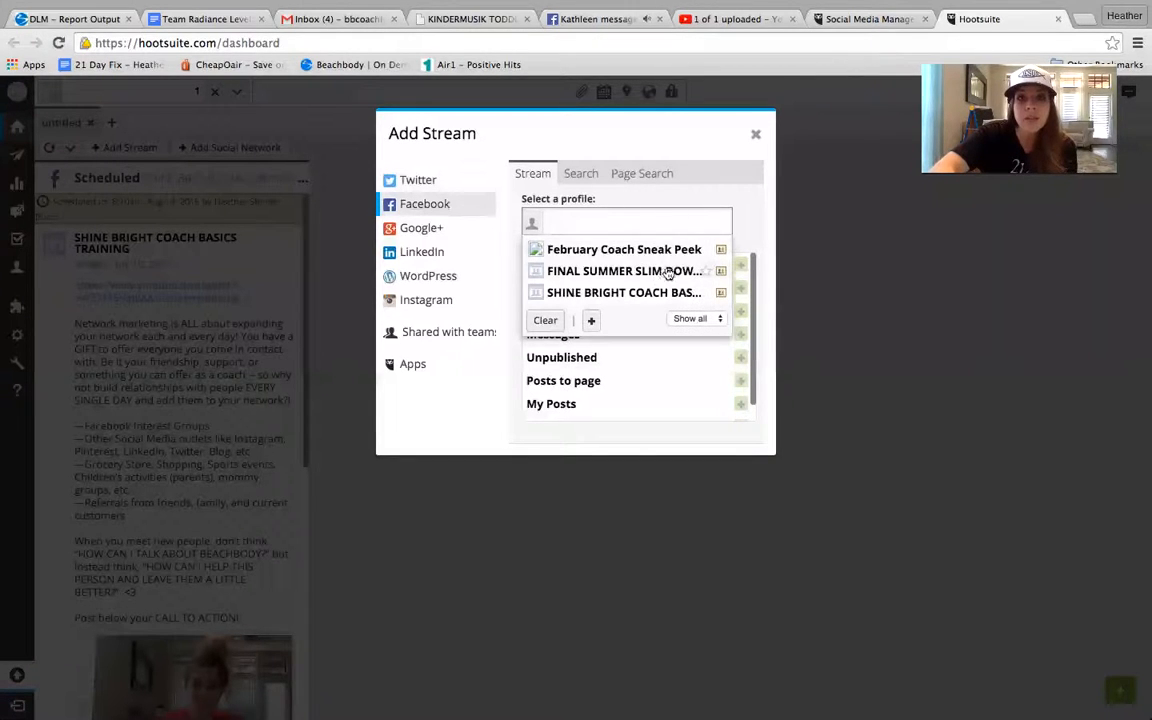
click(606, 273)
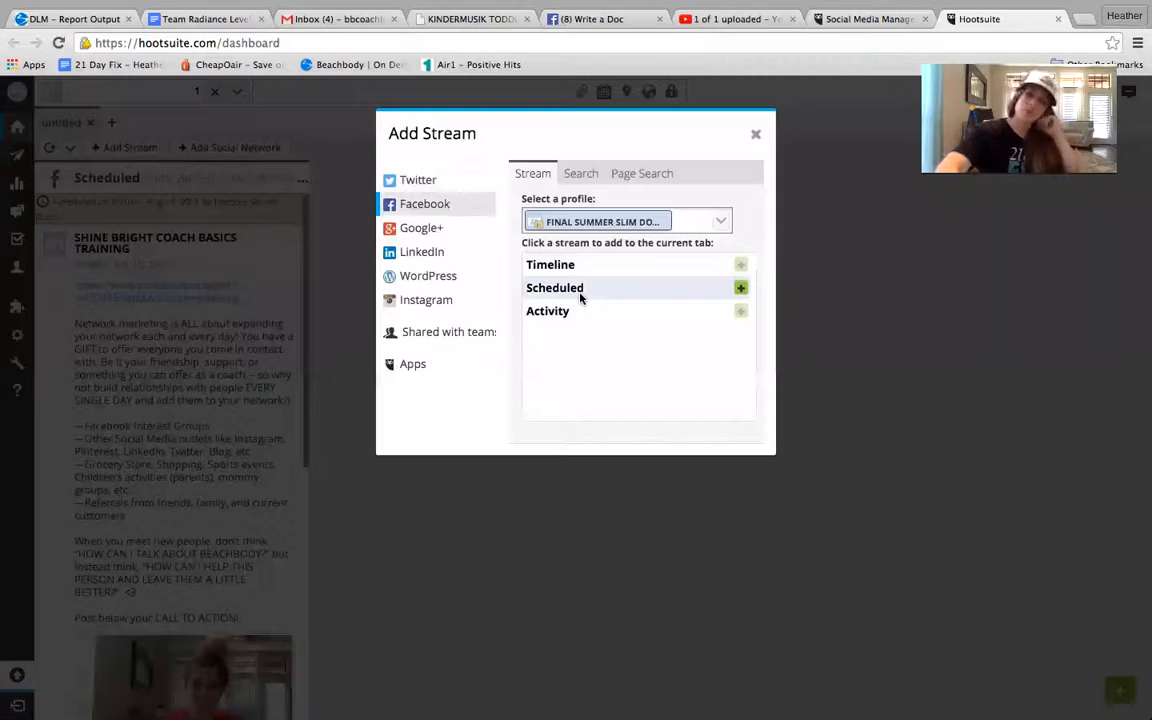
click(741, 289)
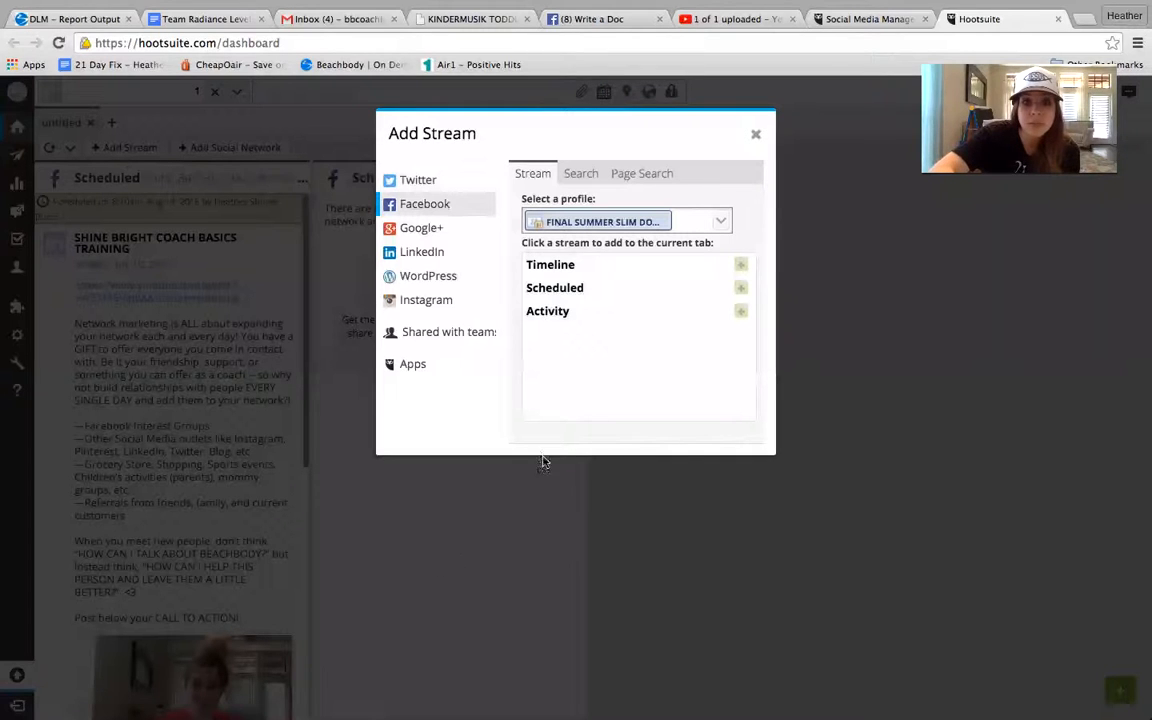
click(756, 134)
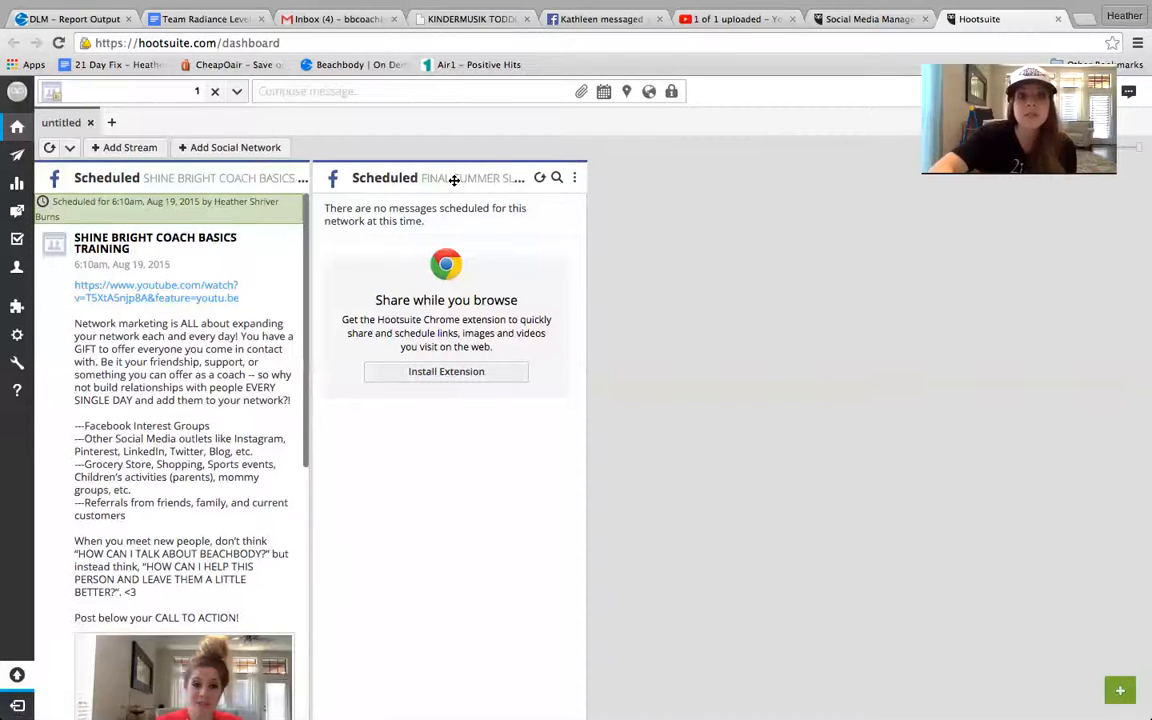
In the message composer, unpin and unfavorite the SHINE BRIGHT COACH BASICS group, and select and favorite FINAL SUMMER SLIM DOWN instead
click(443, 97)
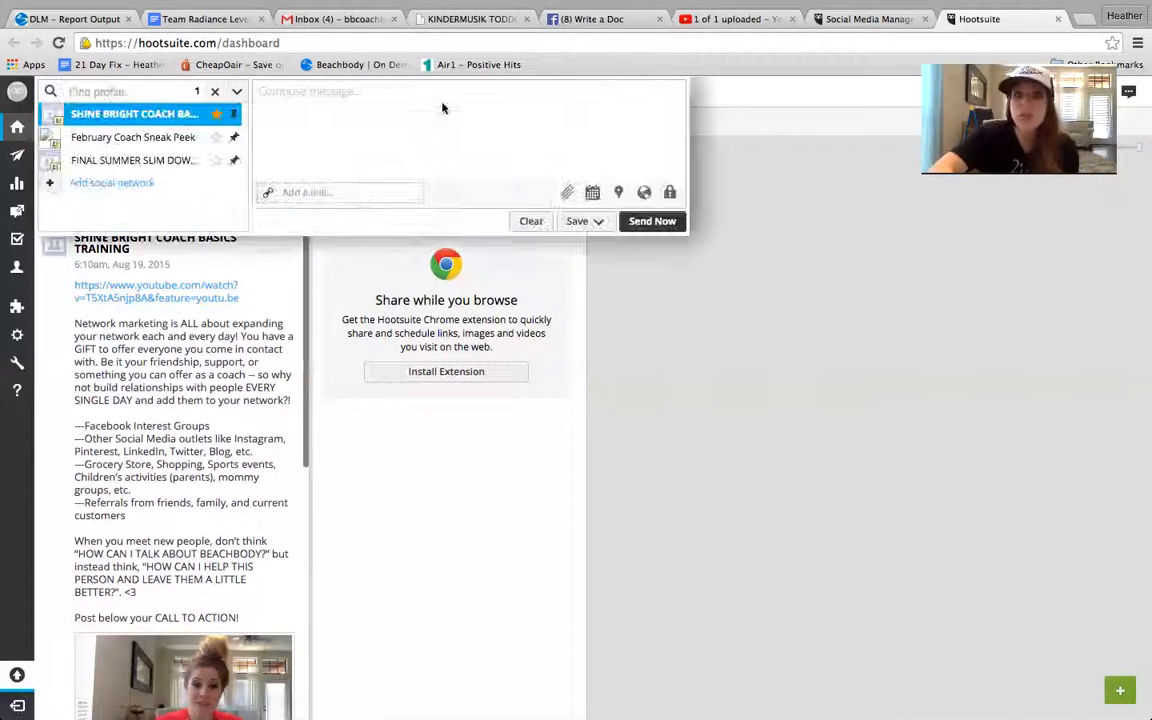
click(415, 402)
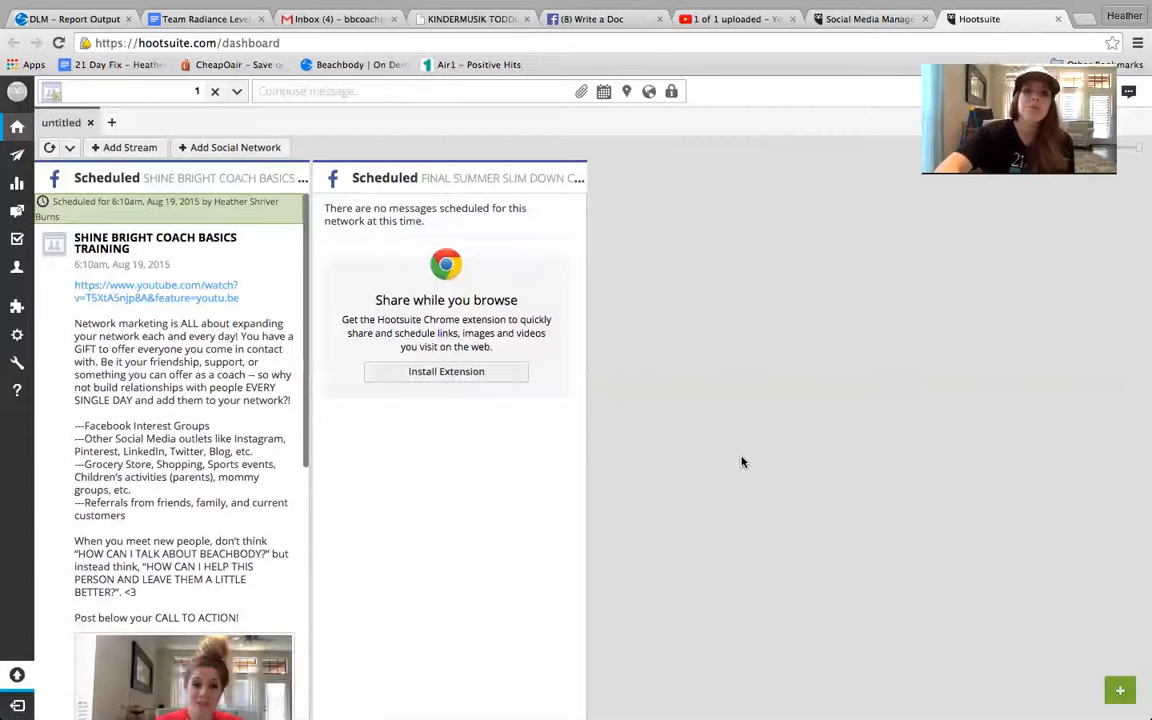
click(323, 94)
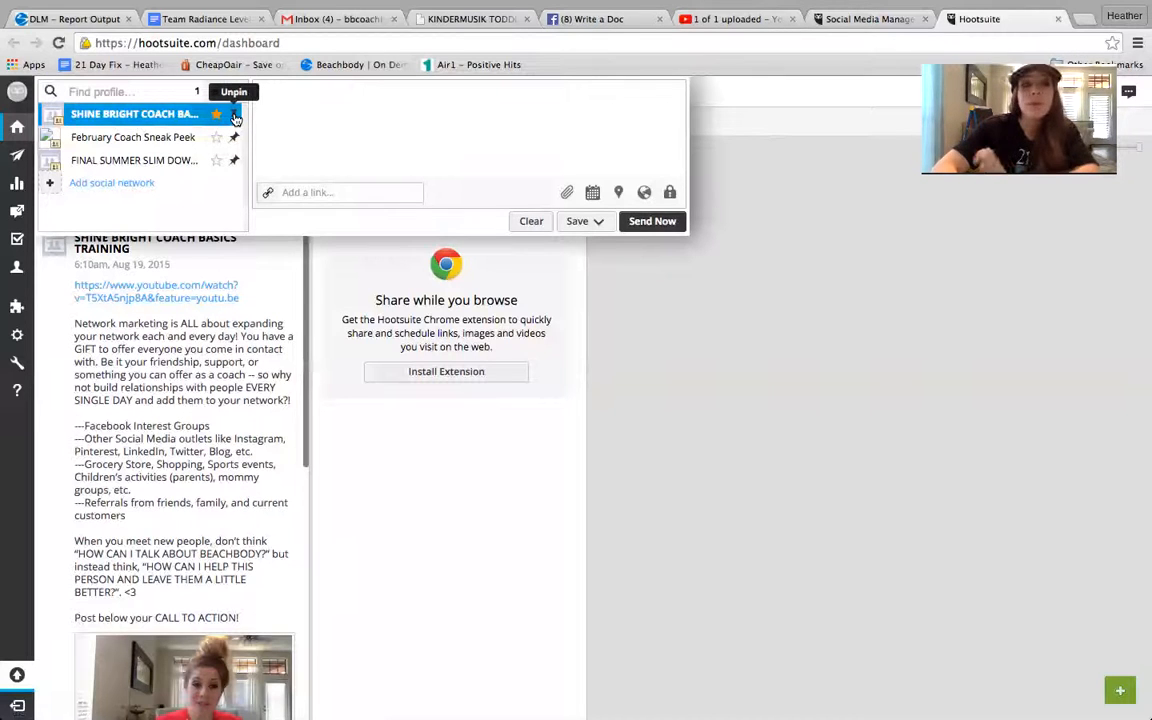
click(235, 117)
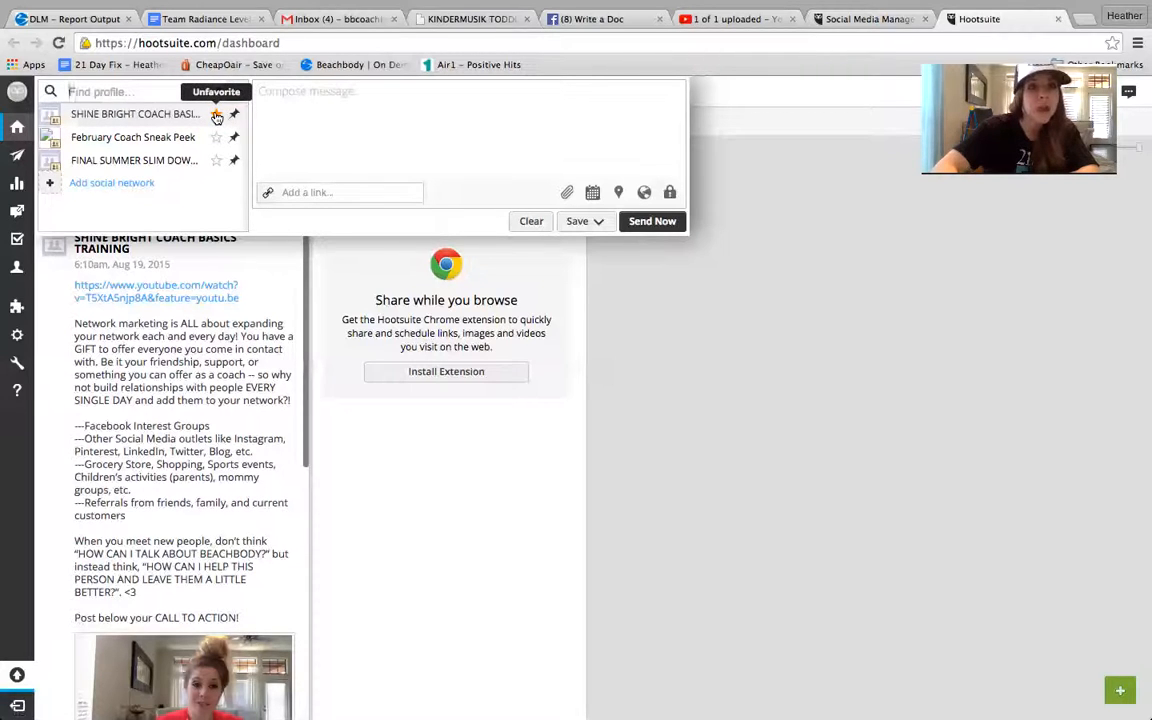
click(216, 117)
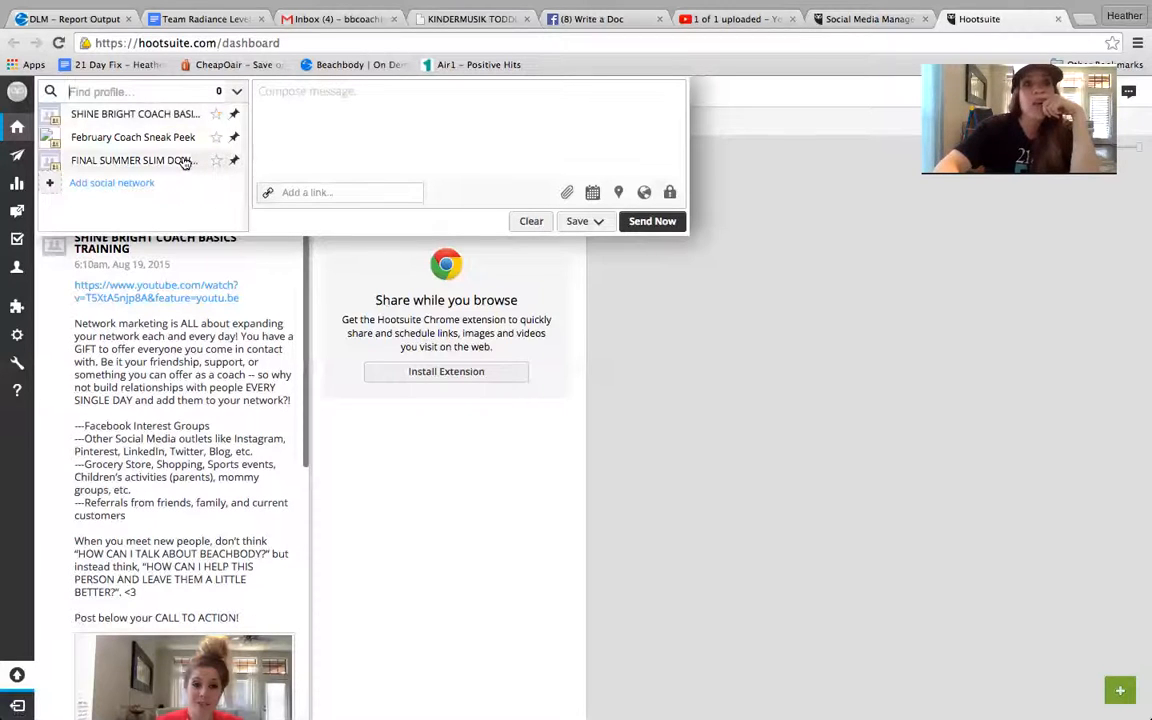
click(134, 160)
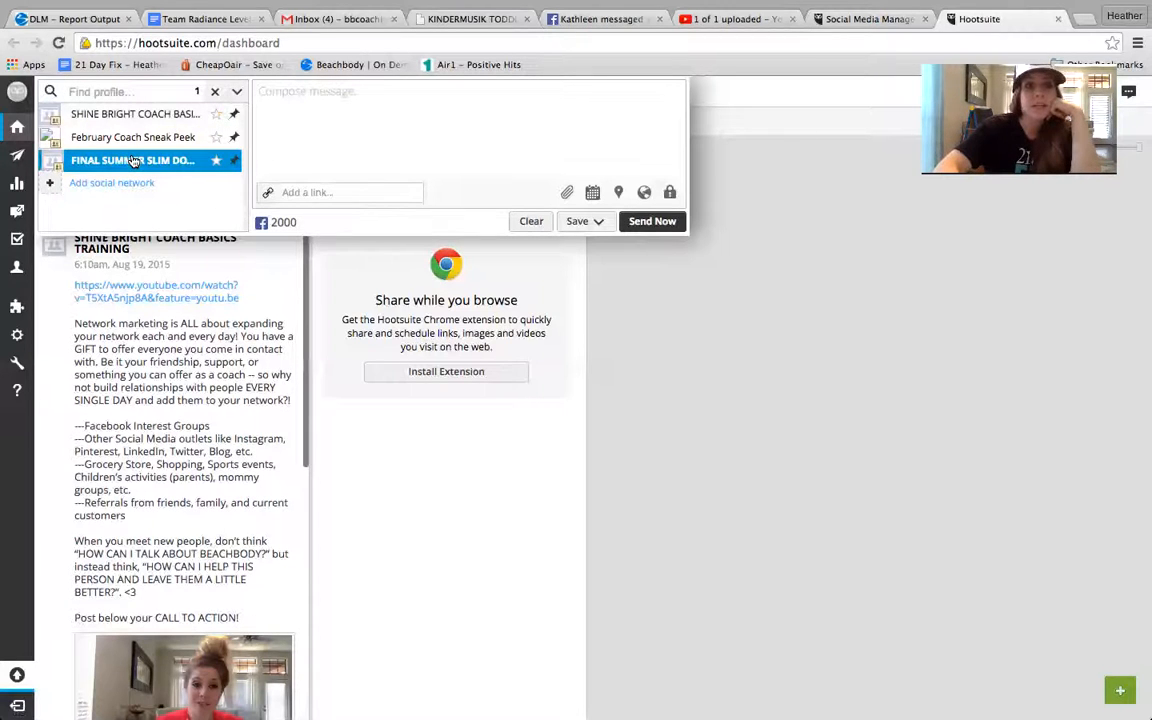
click(218, 161)
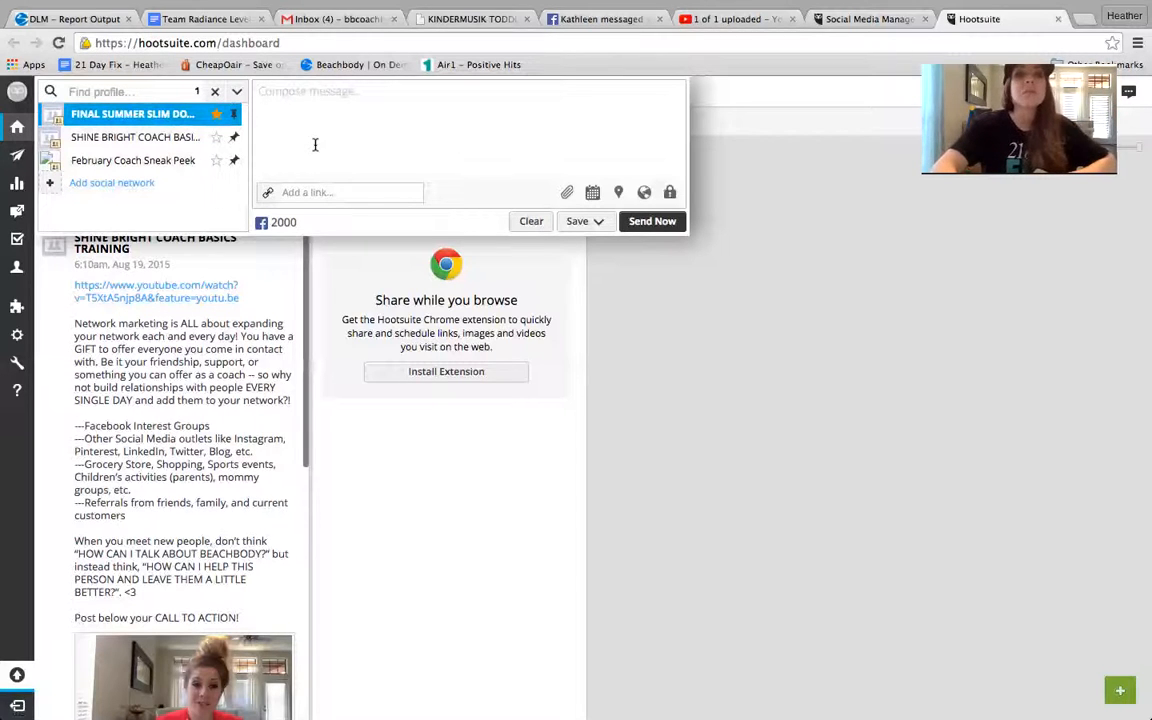
Copy the Day 10 plank challenge text from the Team Radiance Level 1 CG document into the Hootsuite message
click(316, 107)
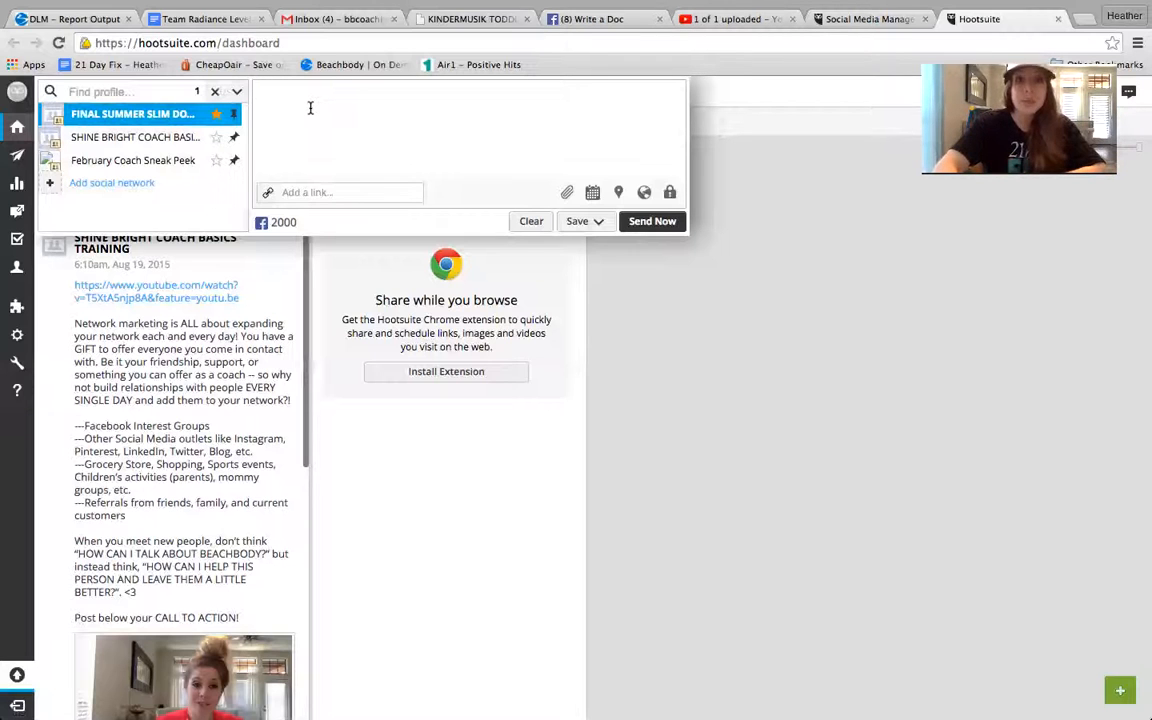
click(208, 19)
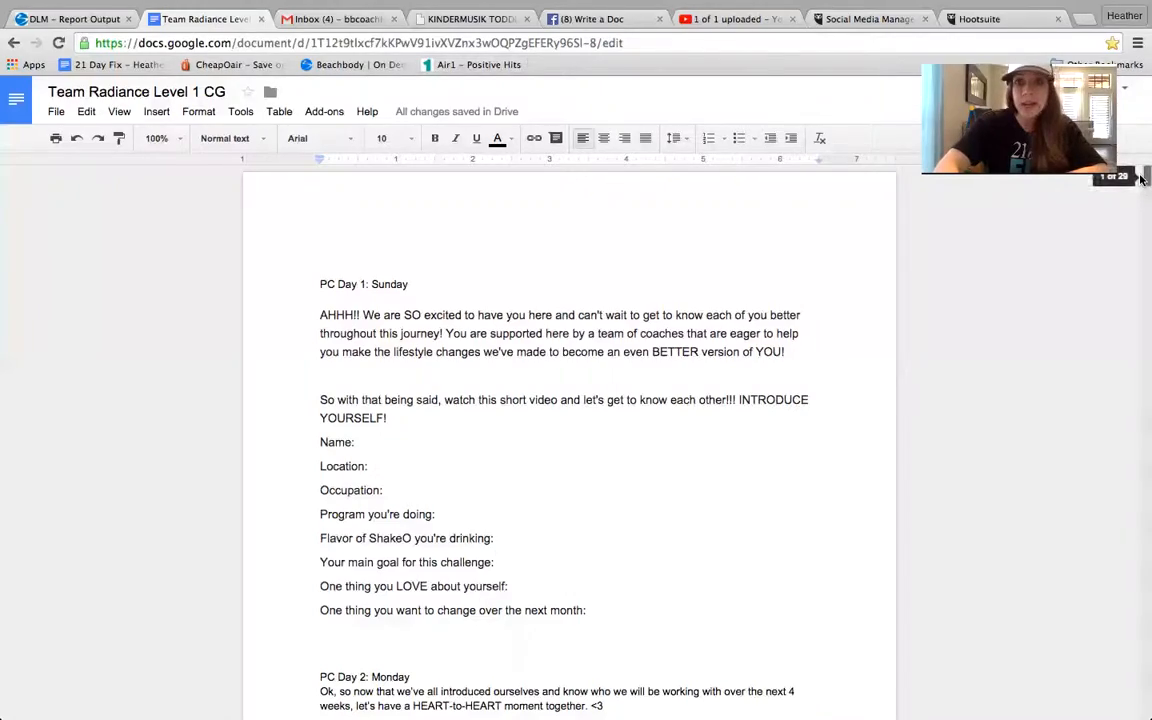
drag(1141, 179, 1142, 463)
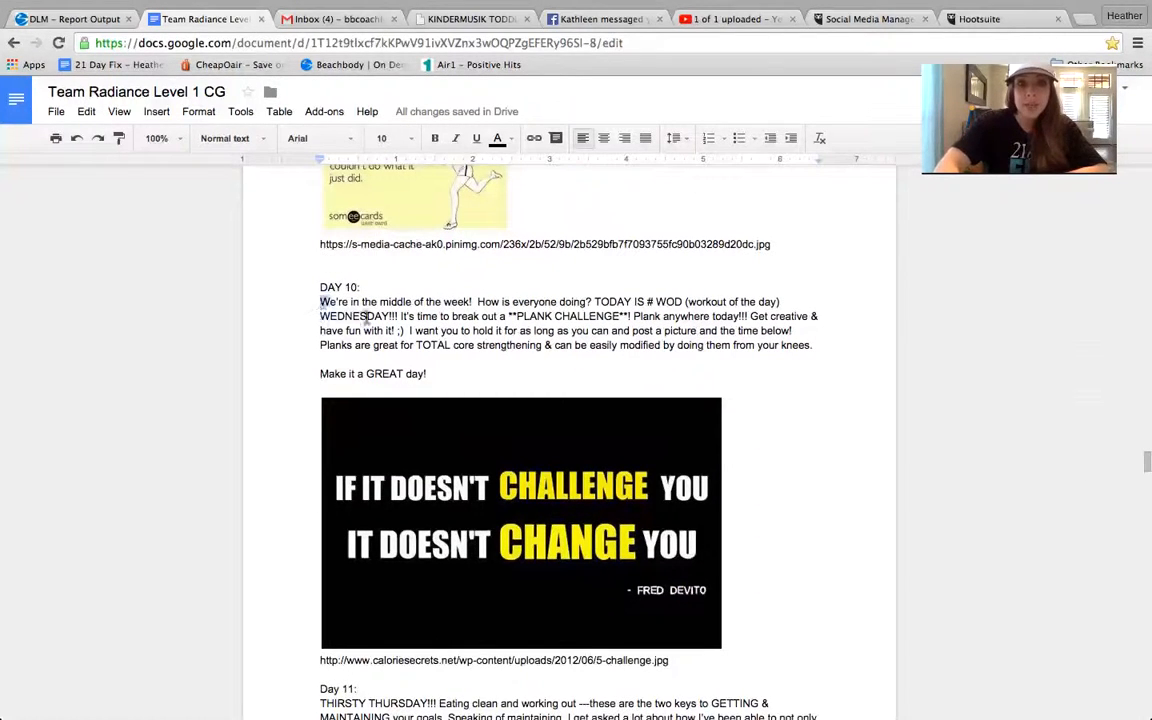
drag(366, 318, 440, 388)
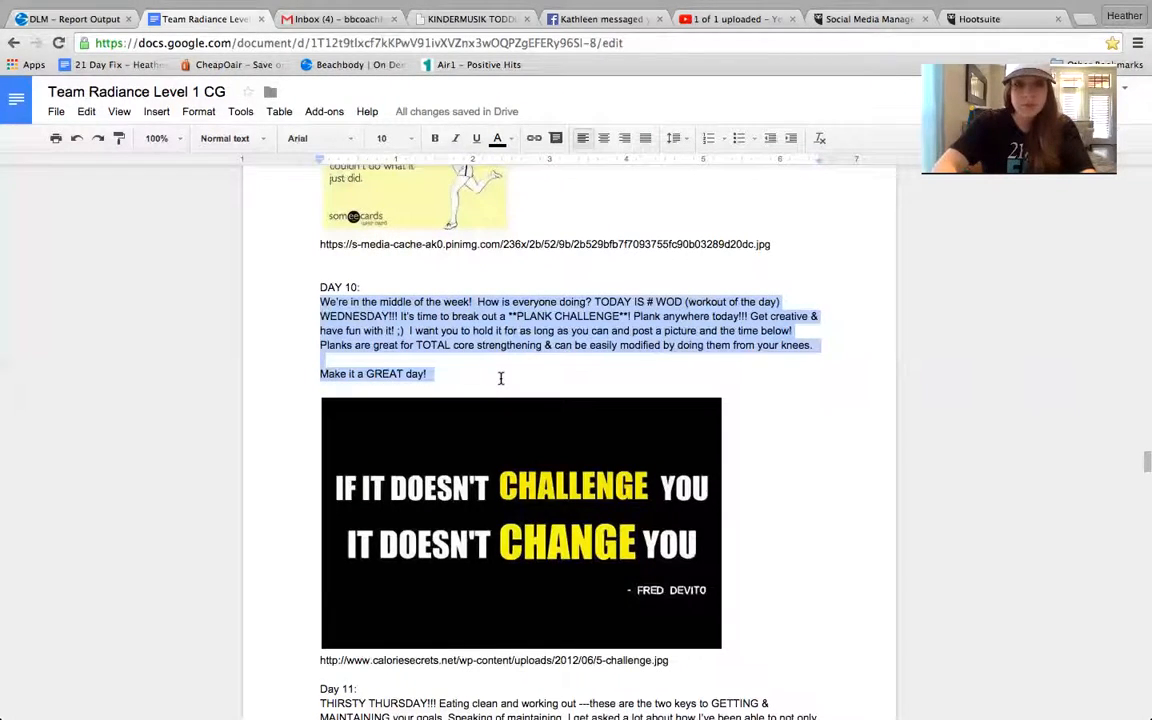
click(872, 20)
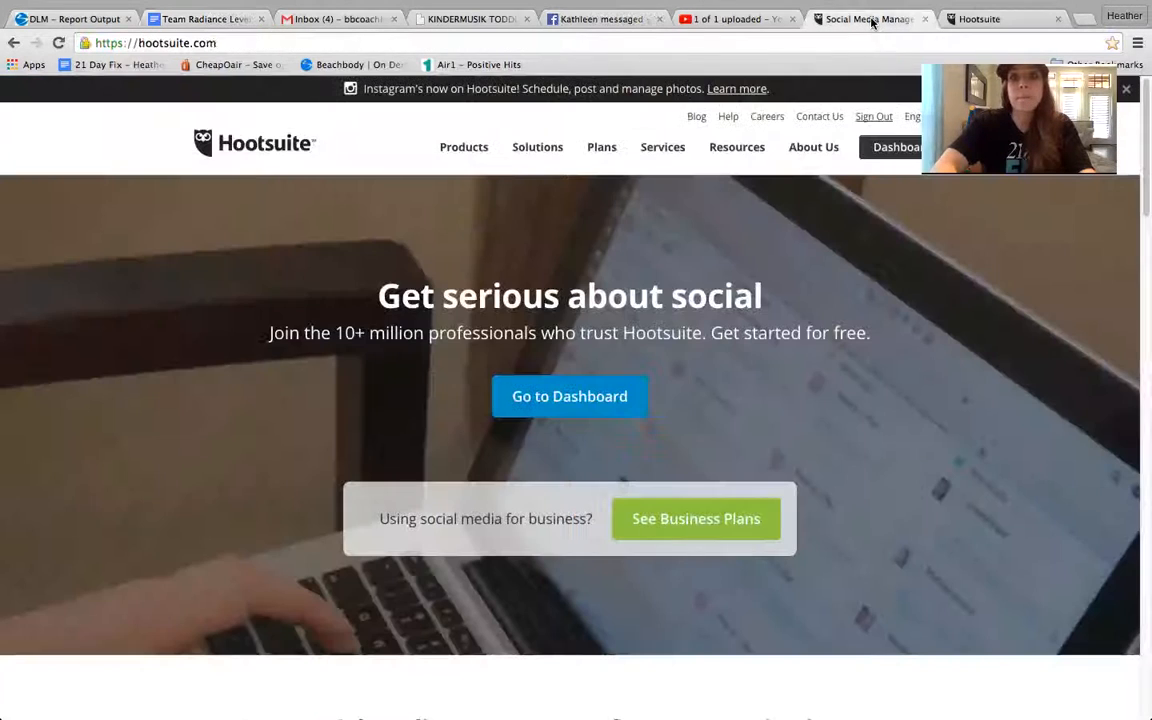
click(924, 19)
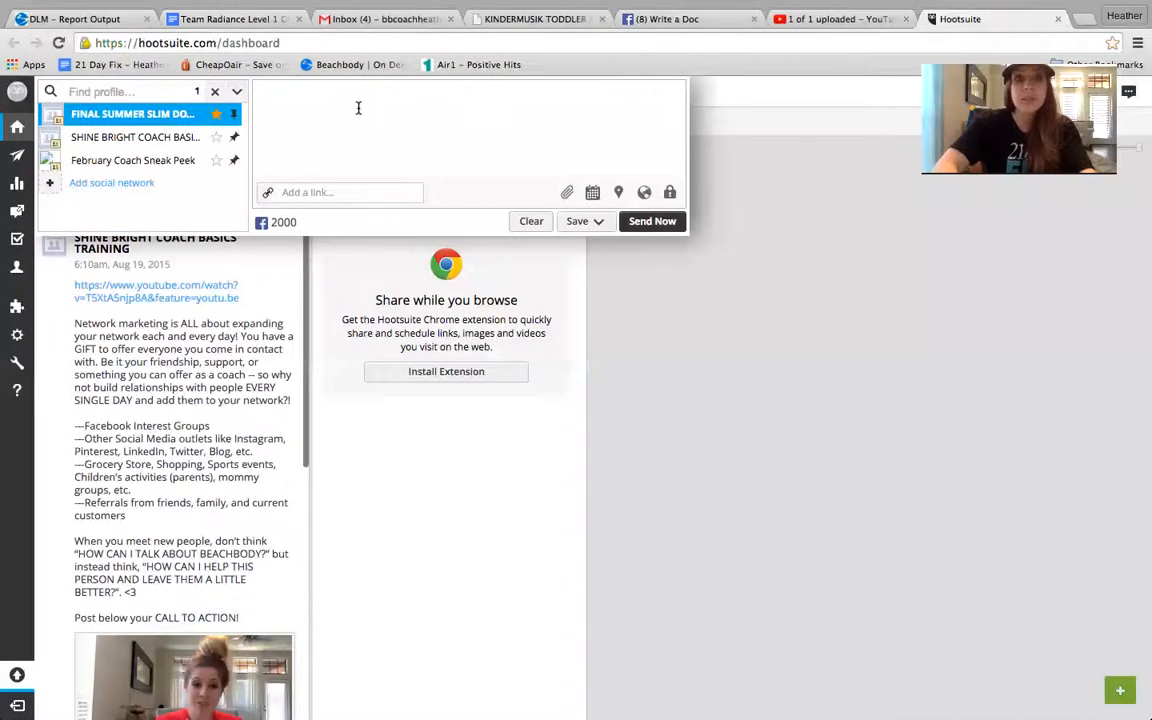
key(super+v)
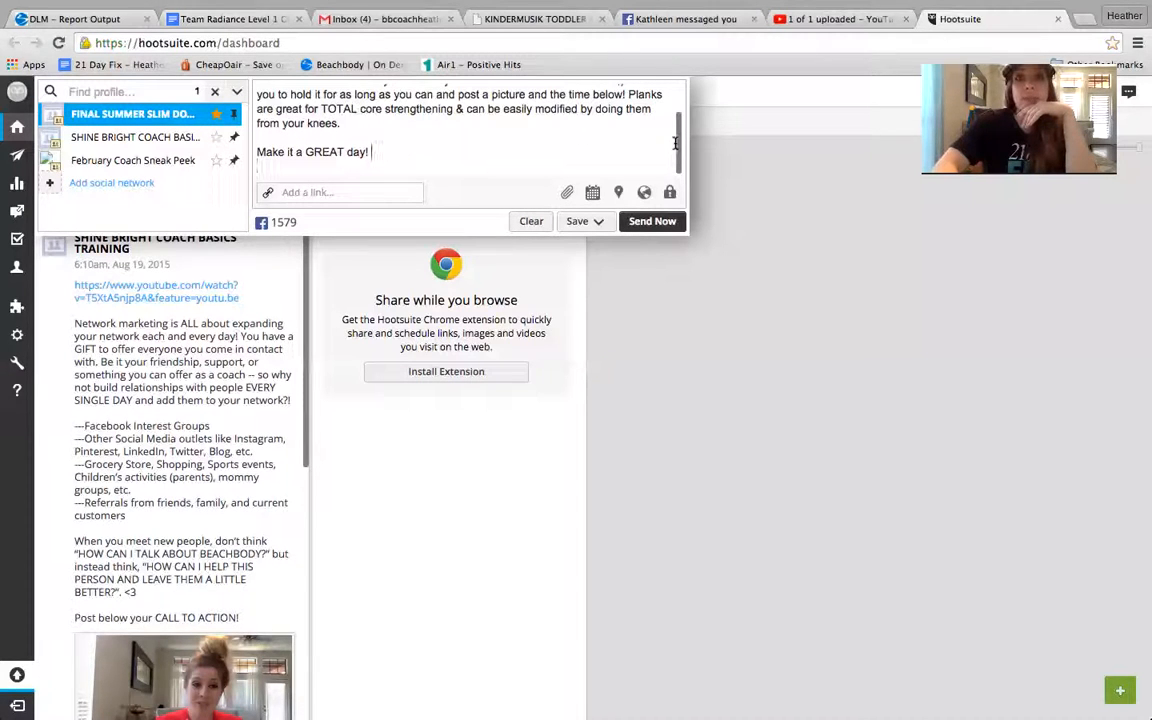
drag(679, 139, 679, 80)
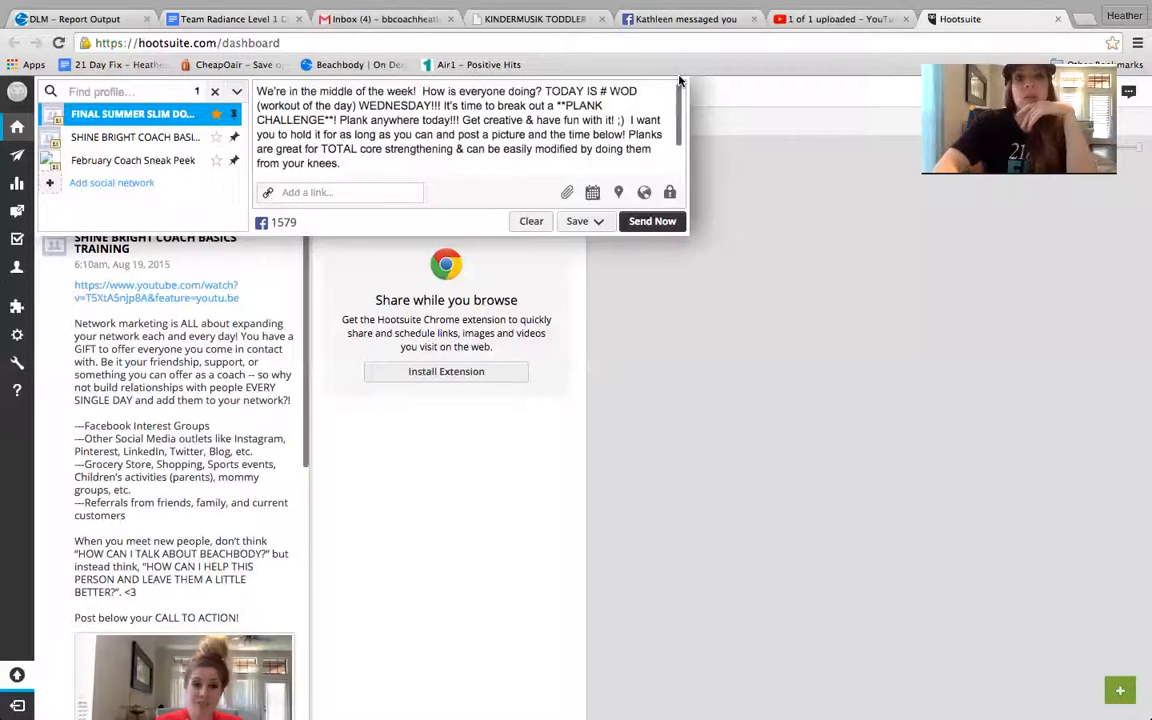
drag(679, 80, 687, 152)
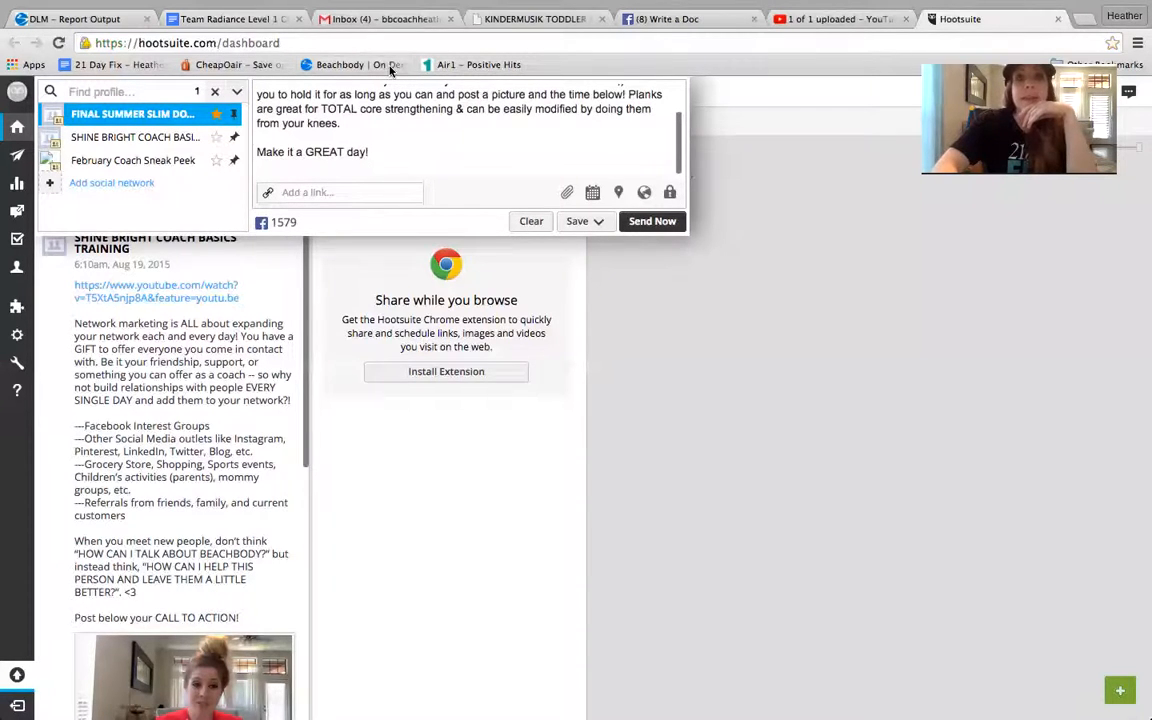
Add the Day 10 image URL from the Team Radiance Level 1 CG document as a shrunk link, and delete the short URL from the message text
click(222, 19)
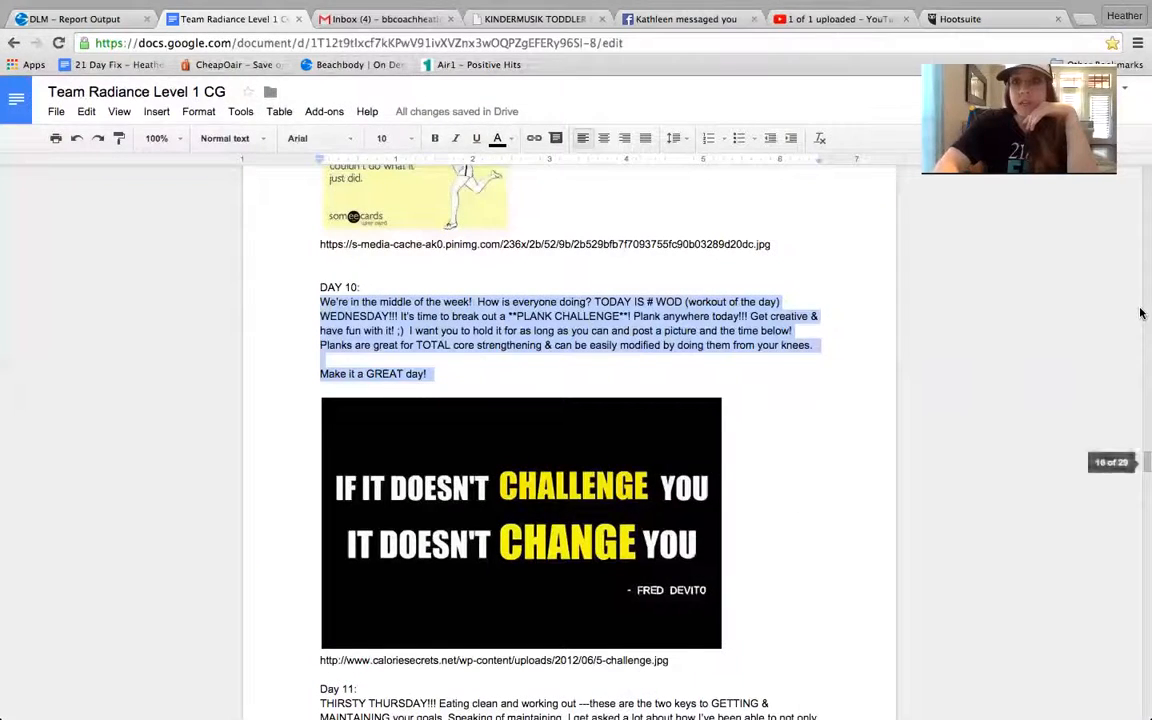
scroll(747, 512, down, 4)
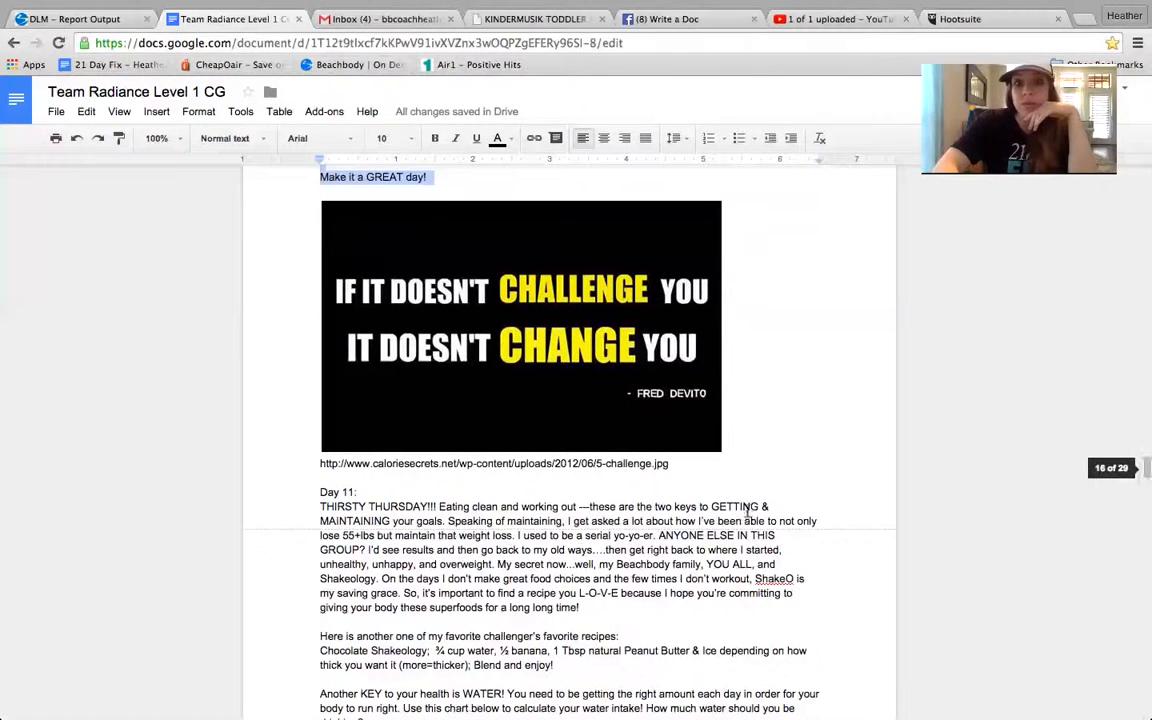
drag(669, 463, 316, 464)
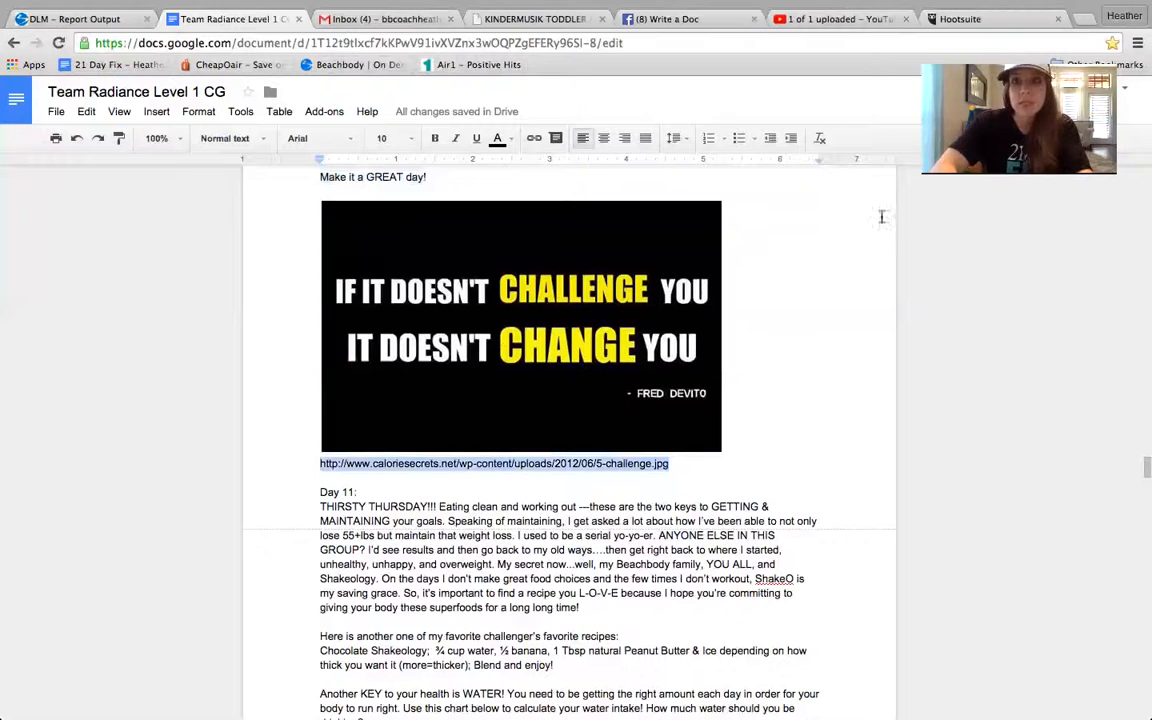
click(955, 18)
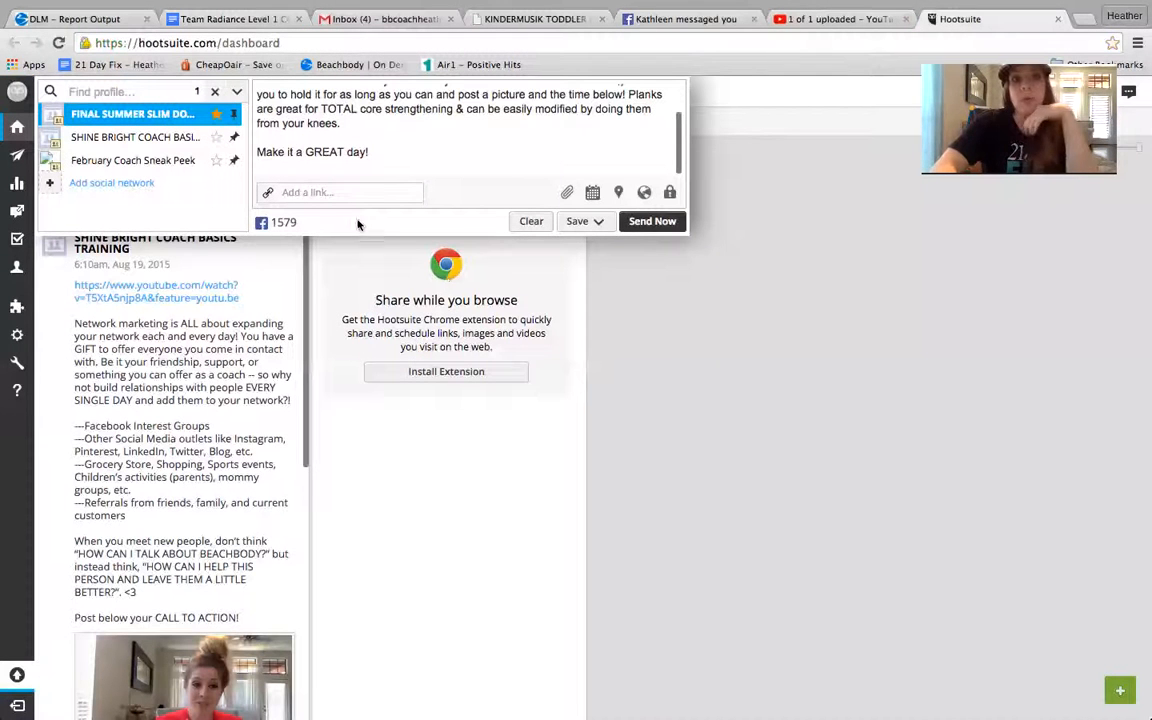
click(315, 191)
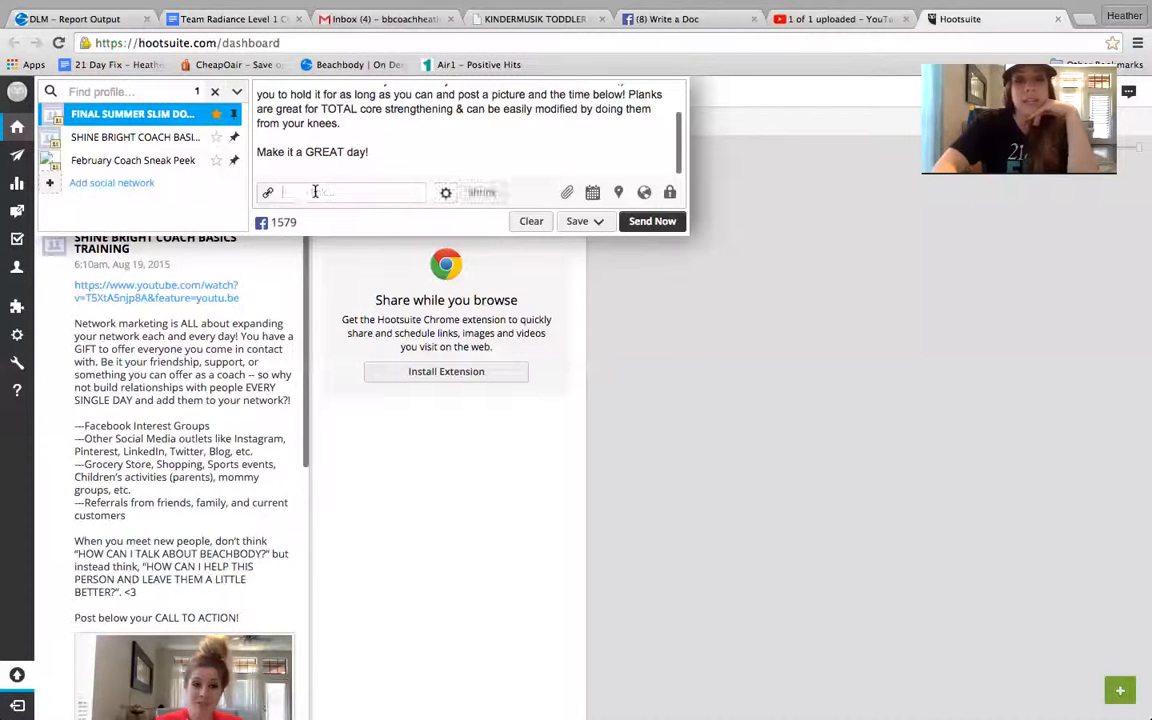
key(ctrl+v)
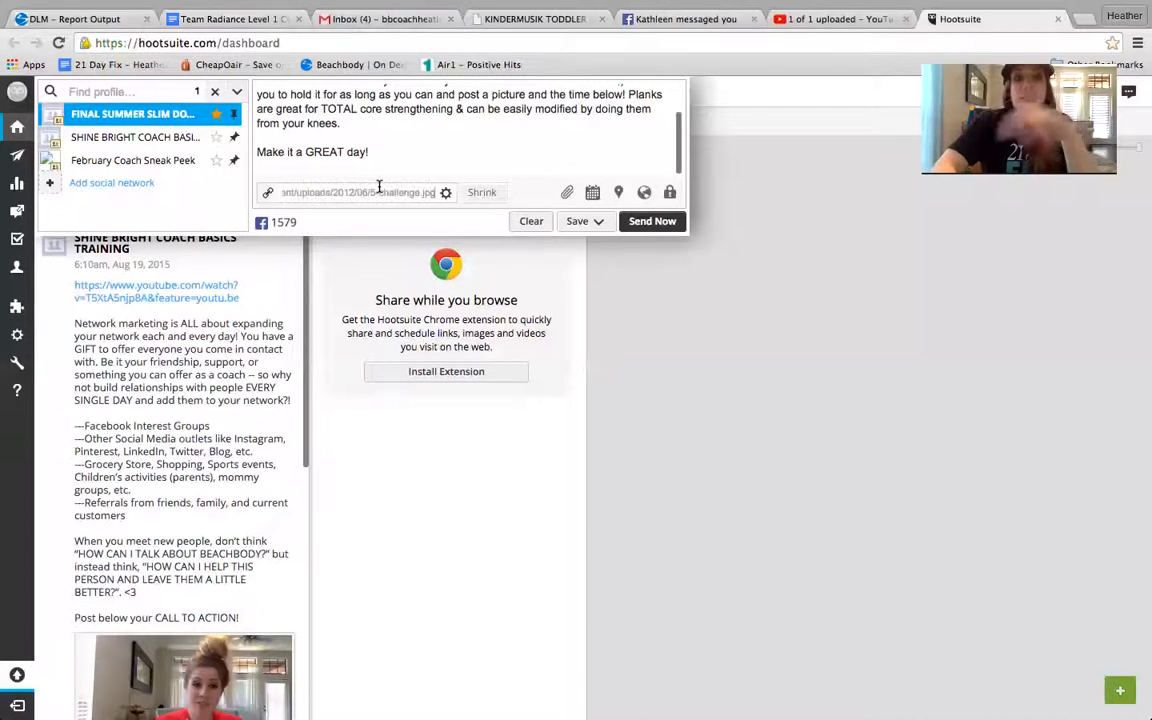
click(482, 194)
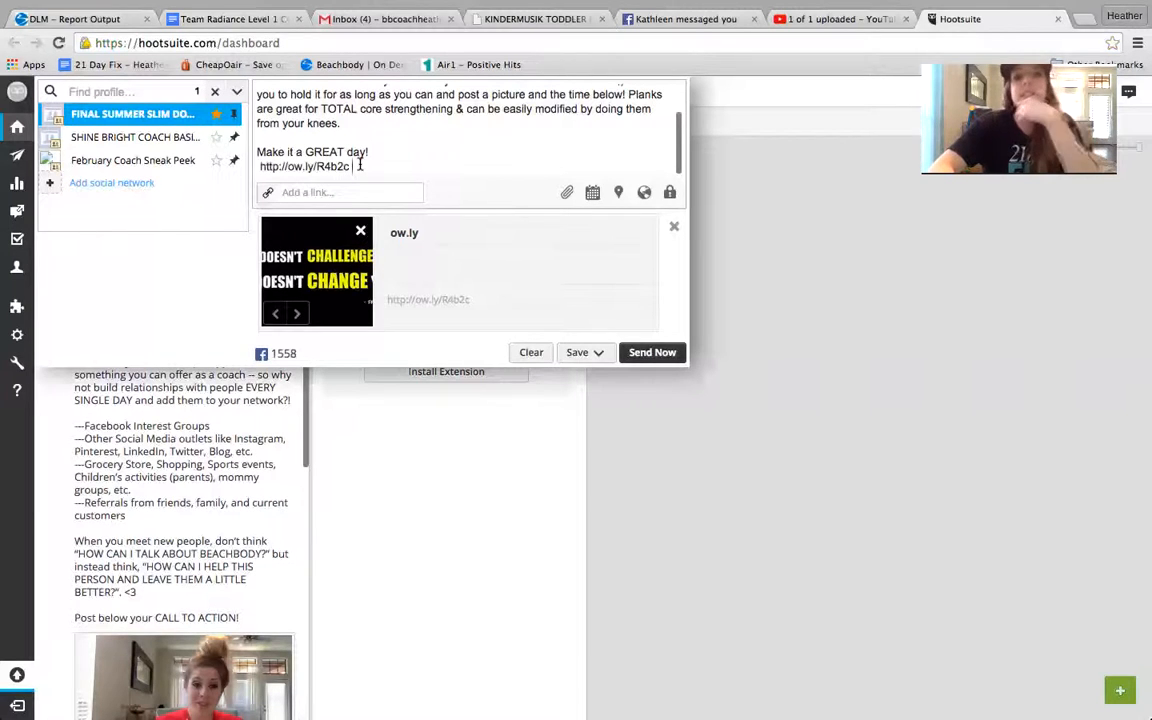
drag(360, 166, 260, 167)
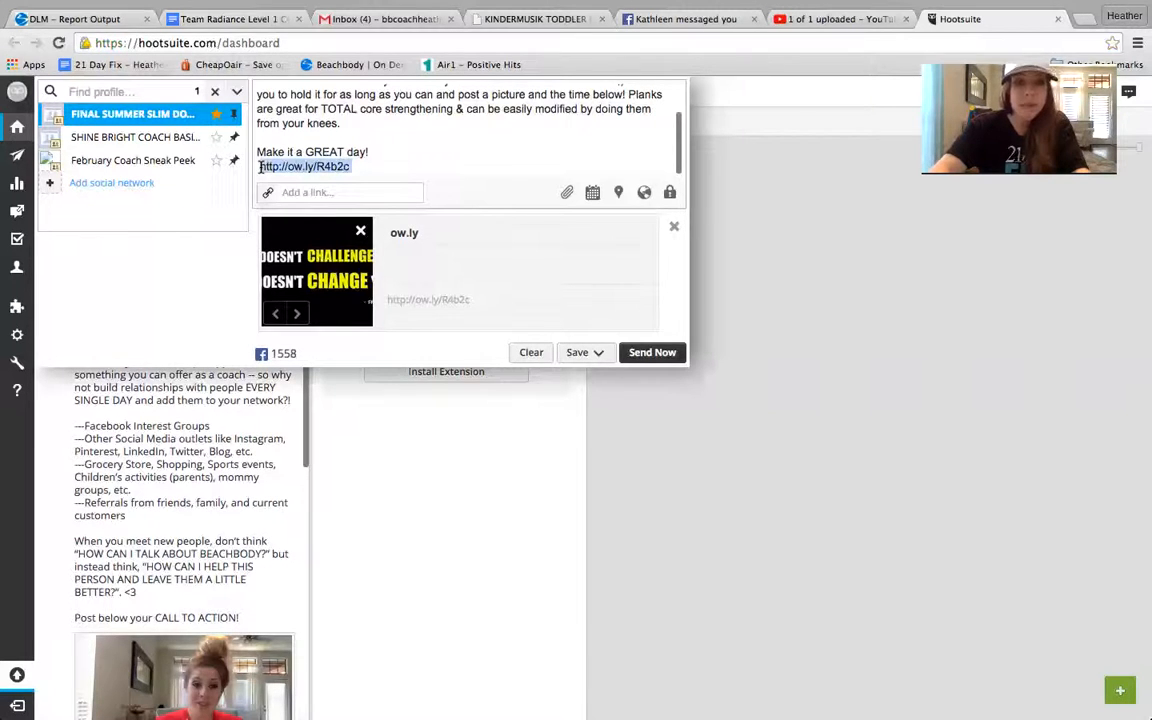
key(BackSpace)
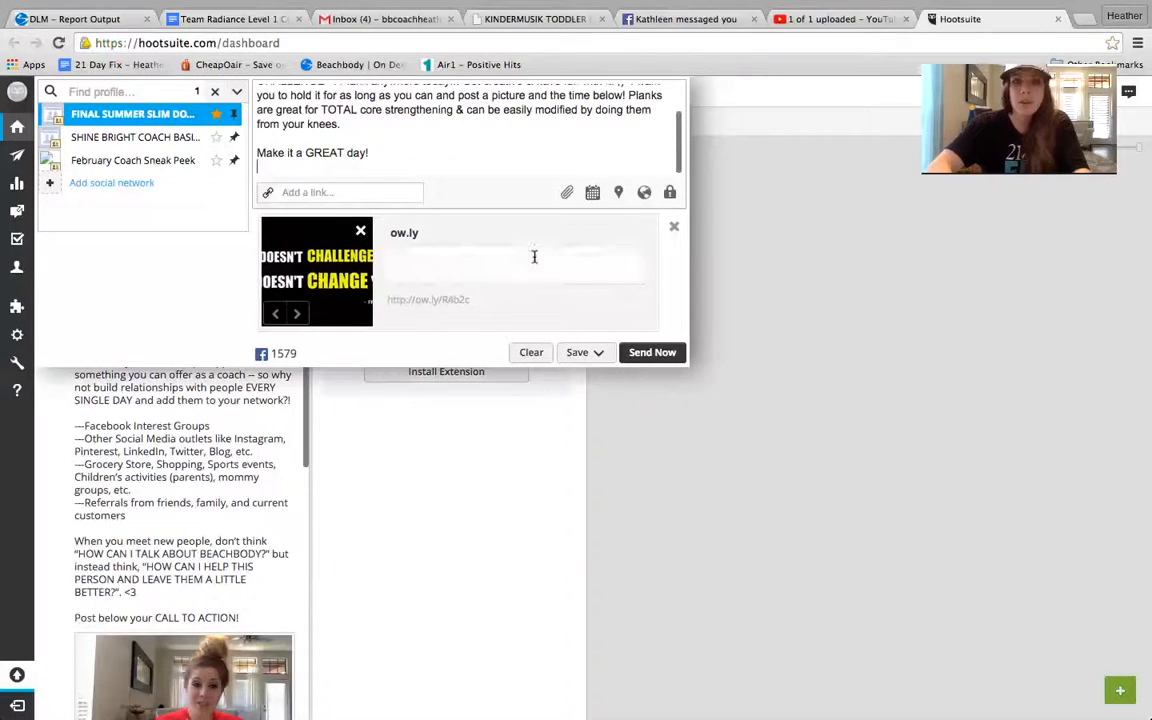
Schedule the Day 10 message for 2015-08-19 at 6:05 AM
click(593, 193)
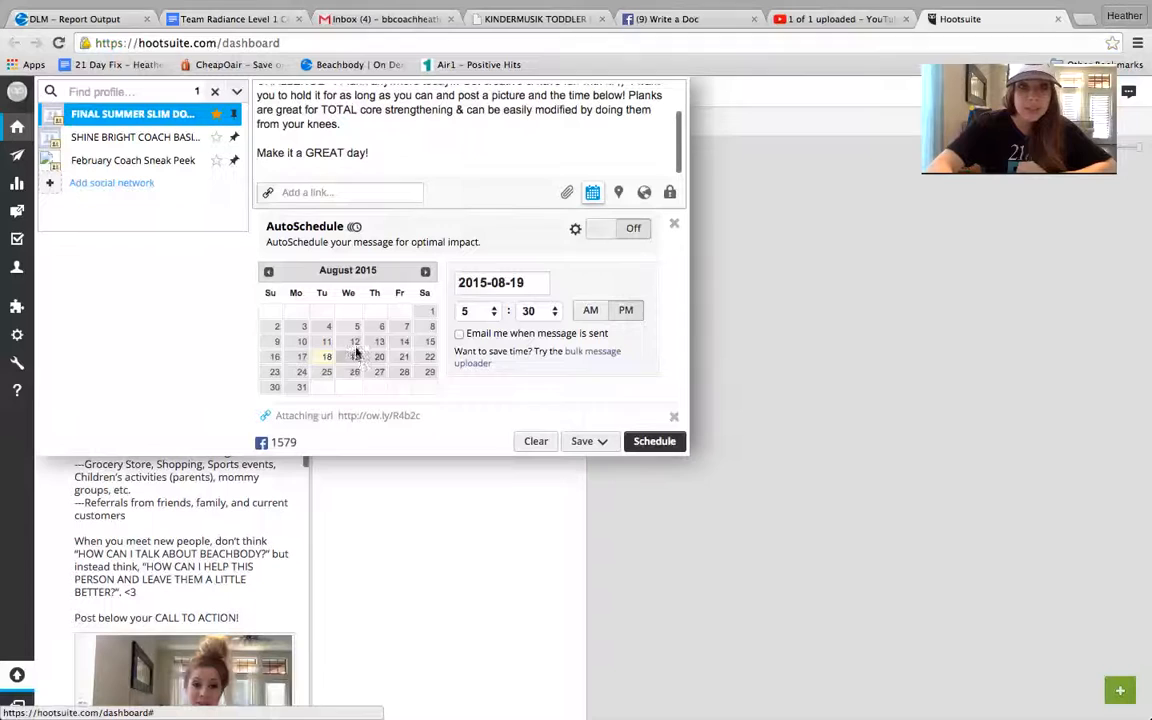
click(494, 312)
click(470, 325)
click(555, 313)
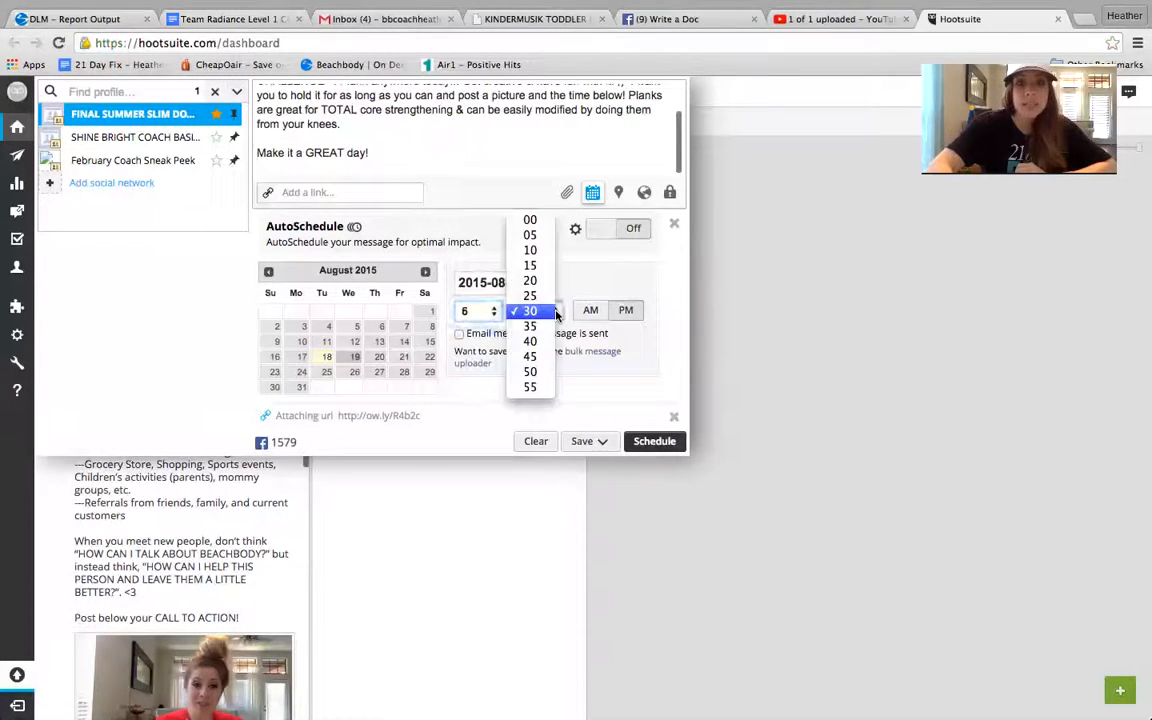
click(530, 235)
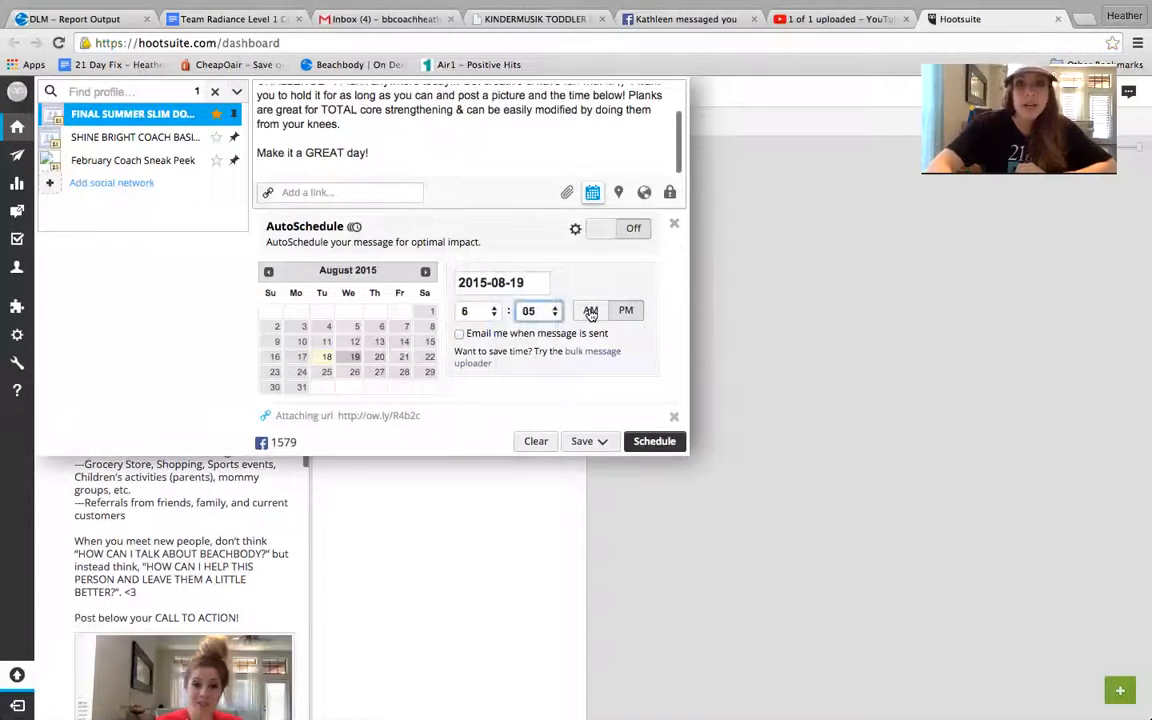
click(590, 312)
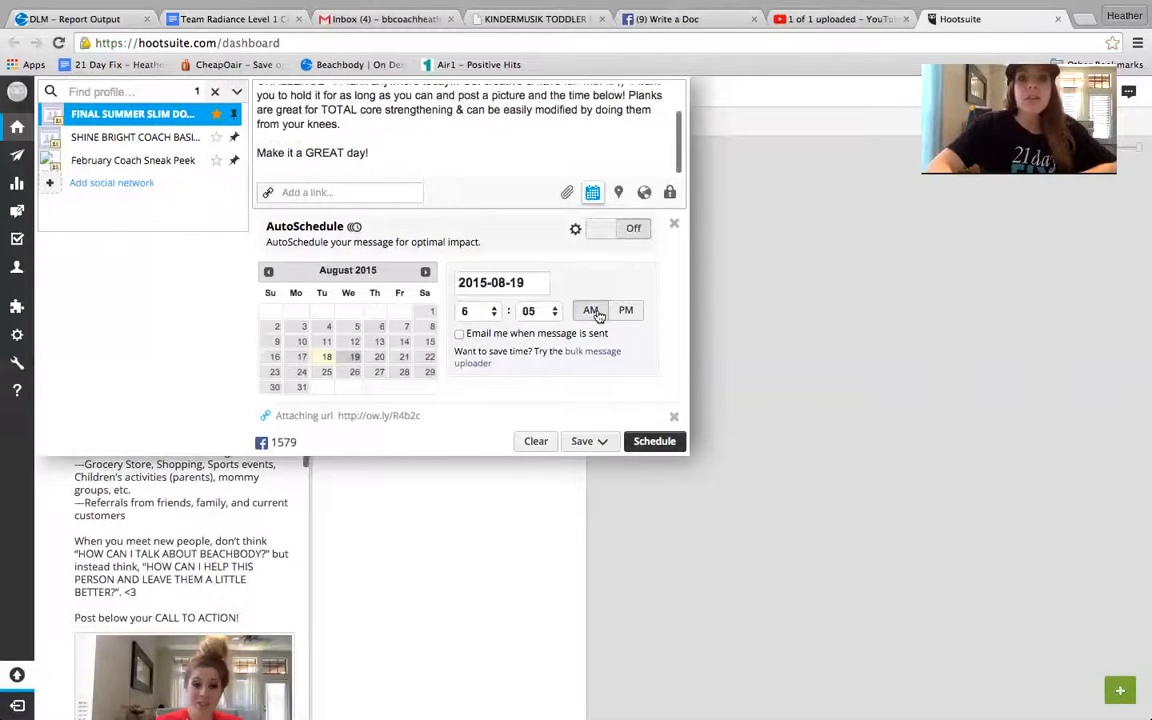
click(657, 443)
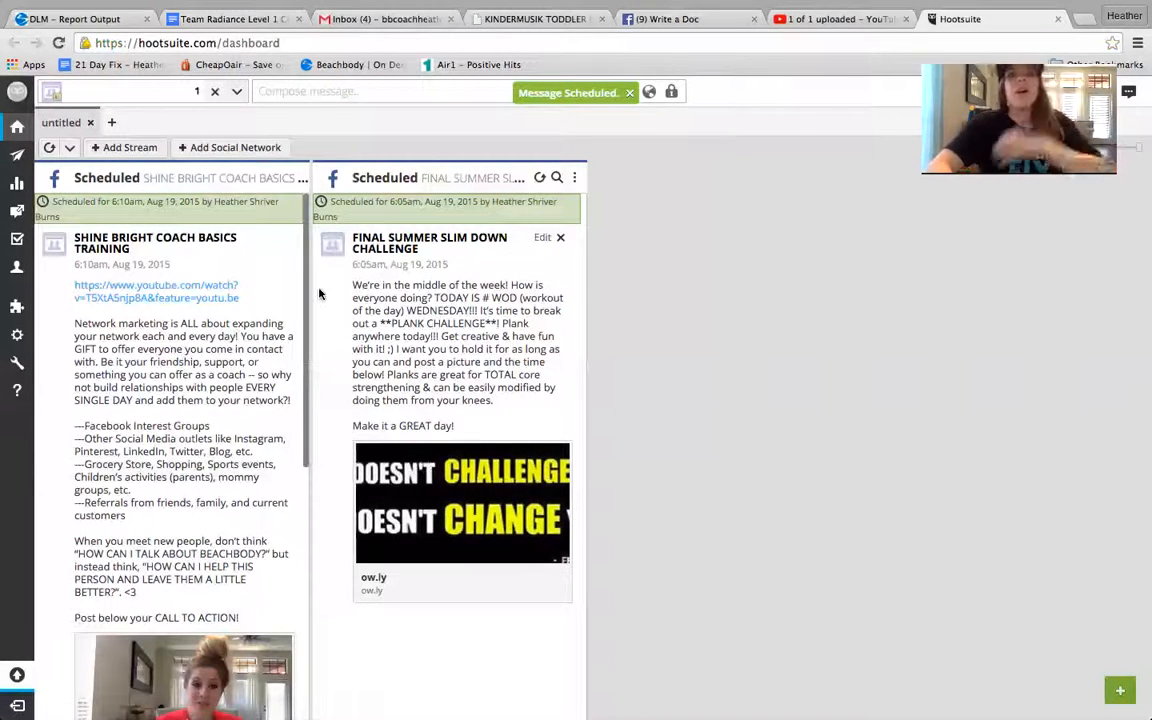
Copy the Day 11 Thirsty Thursday text from the Team Radiance Level 1 CG document into a new Hootsuite message
click(262, 92)
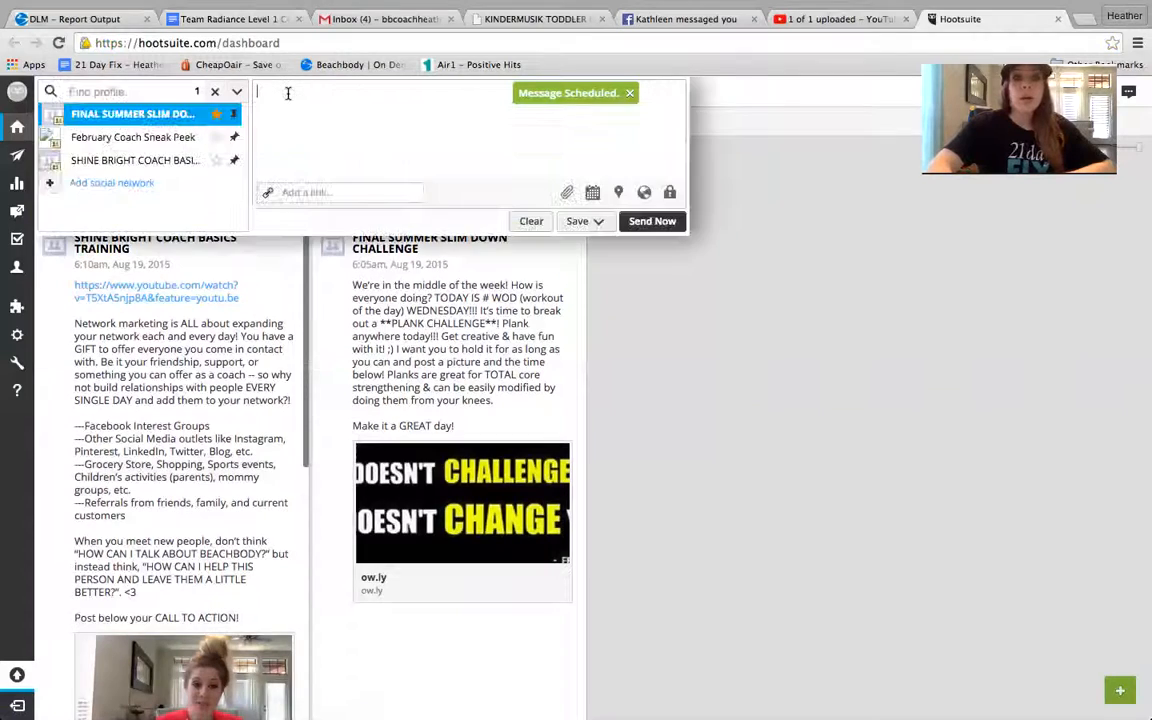
click(229, 22)
drag(1141, 478, 1141, 472)
drag(318, 282, 465, 563)
key(ctrl+c)
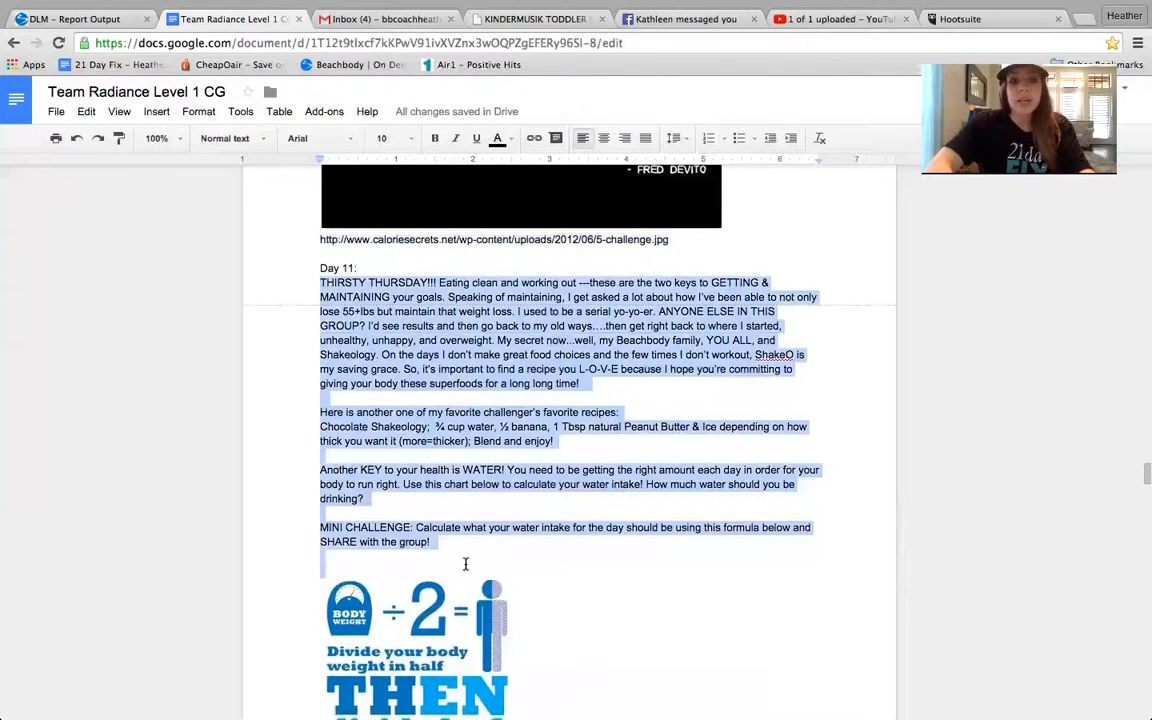
click(960, 18)
click(386, 128)
key(ctrl+v)
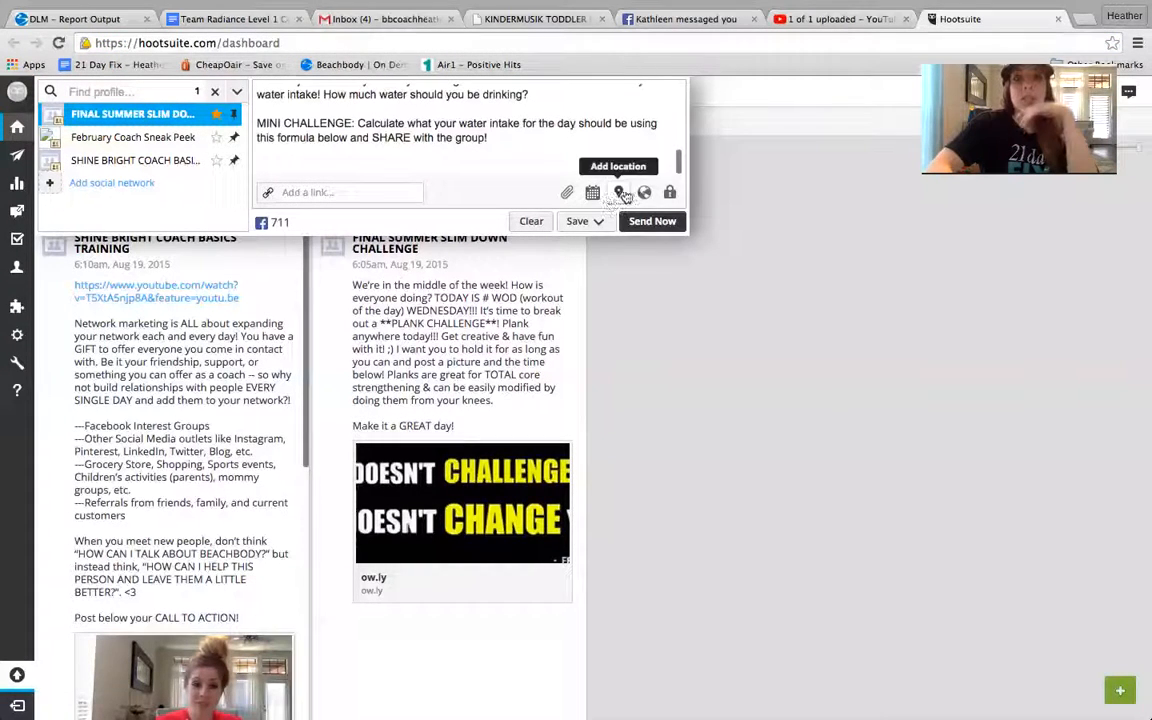
drag(678, 158, 636, 165)
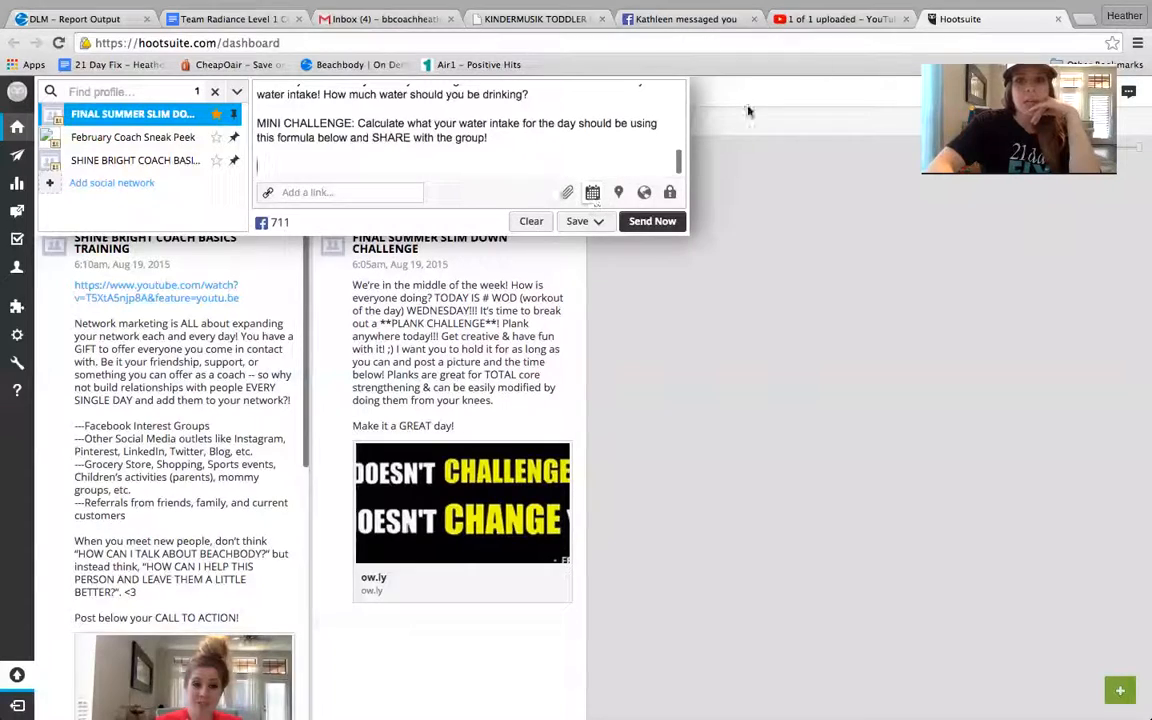
Copy the water intake image URL below the Day 11 text and add it to the Hootsuite message as a shrunk link
click(285, 19)
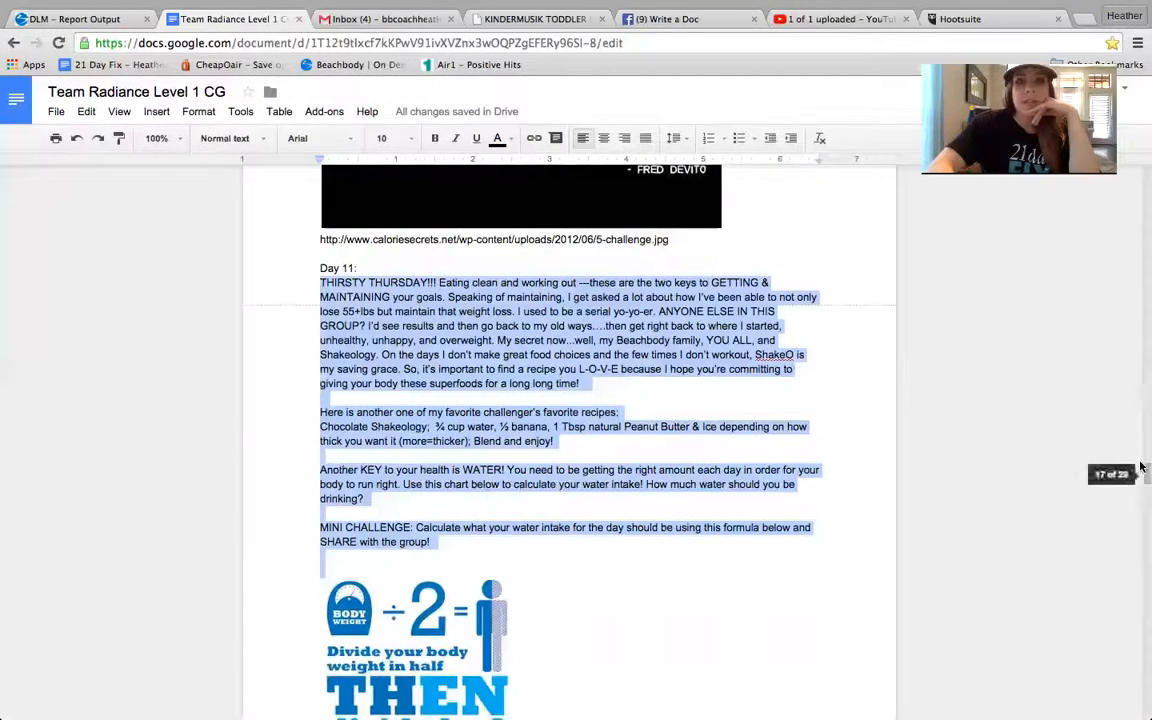
scroll(1141, 482, down, 5)
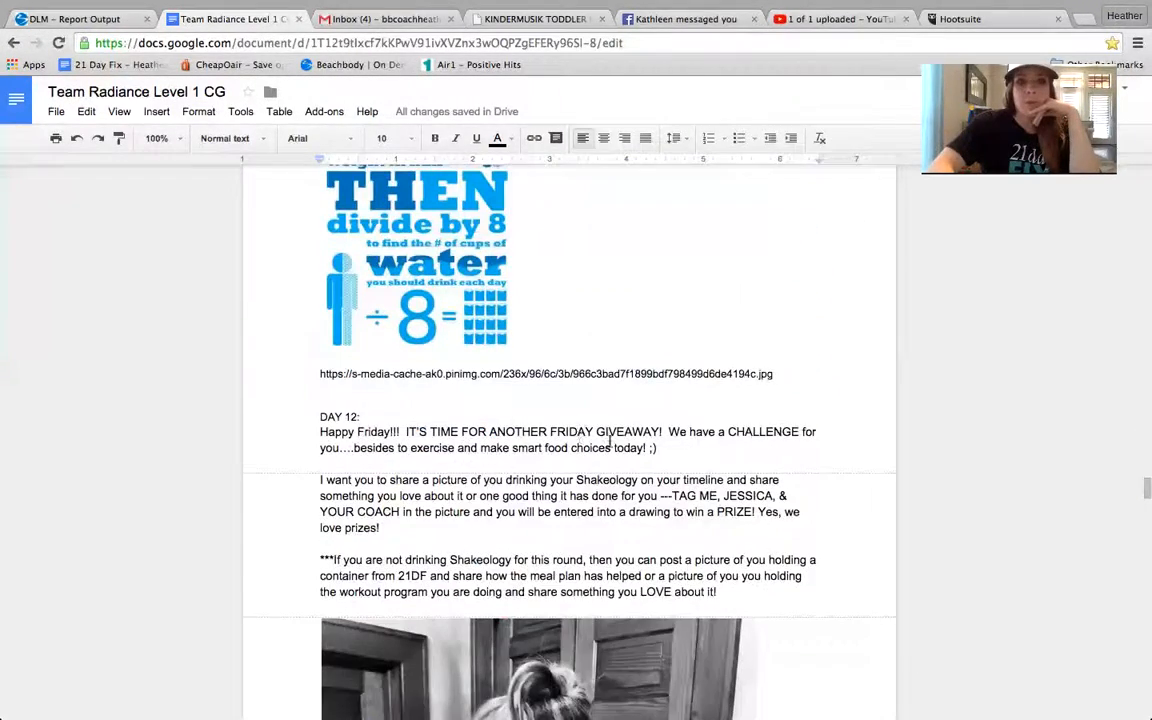
drag(783, 382, 318, 374)
scroll(330, 375, up, 2)
click(302, 524)
drag(302, 524, 300, 515)
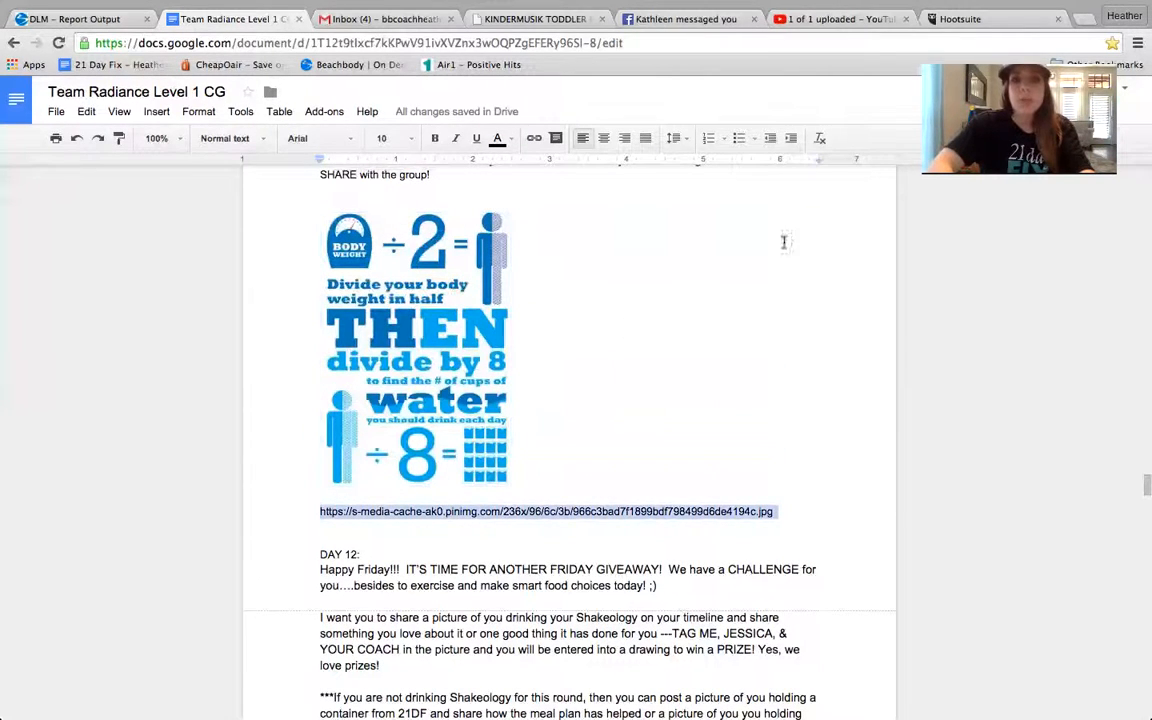
click(960, 18)
click(347, 192)
key(ctrl+v)
click(481, 192)
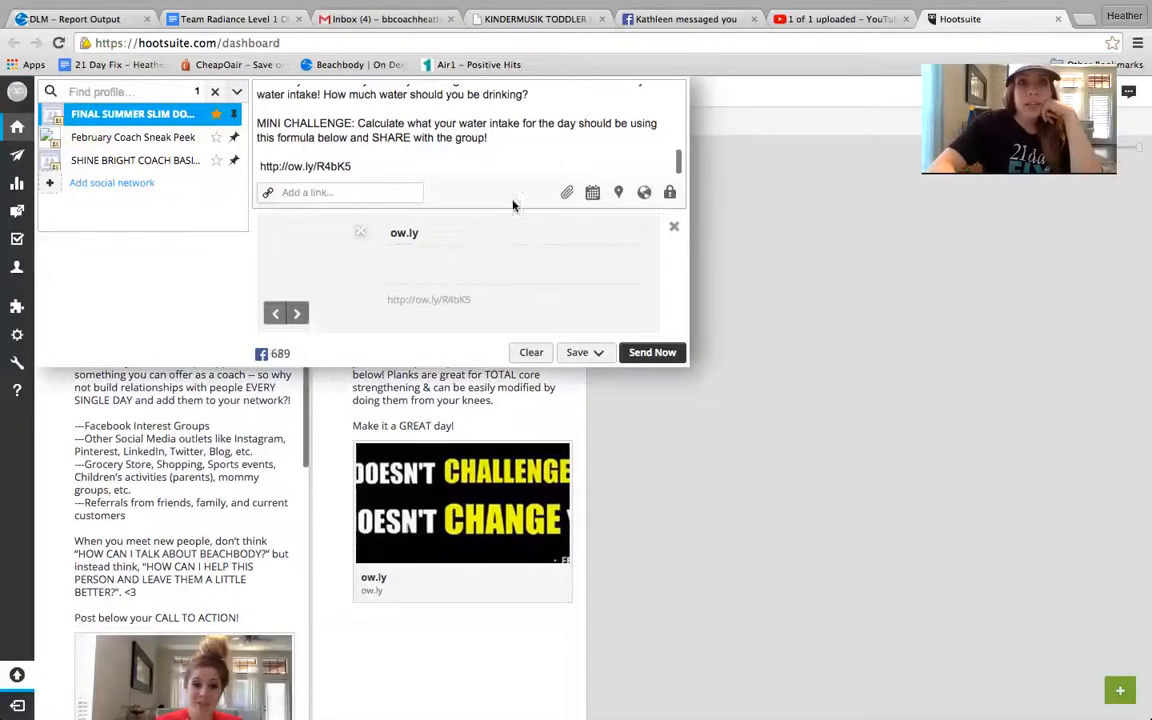
Schedule the Day 11 message for 2015-08-20 at 6:05 AM
click(592, 192)
click(379, 356)
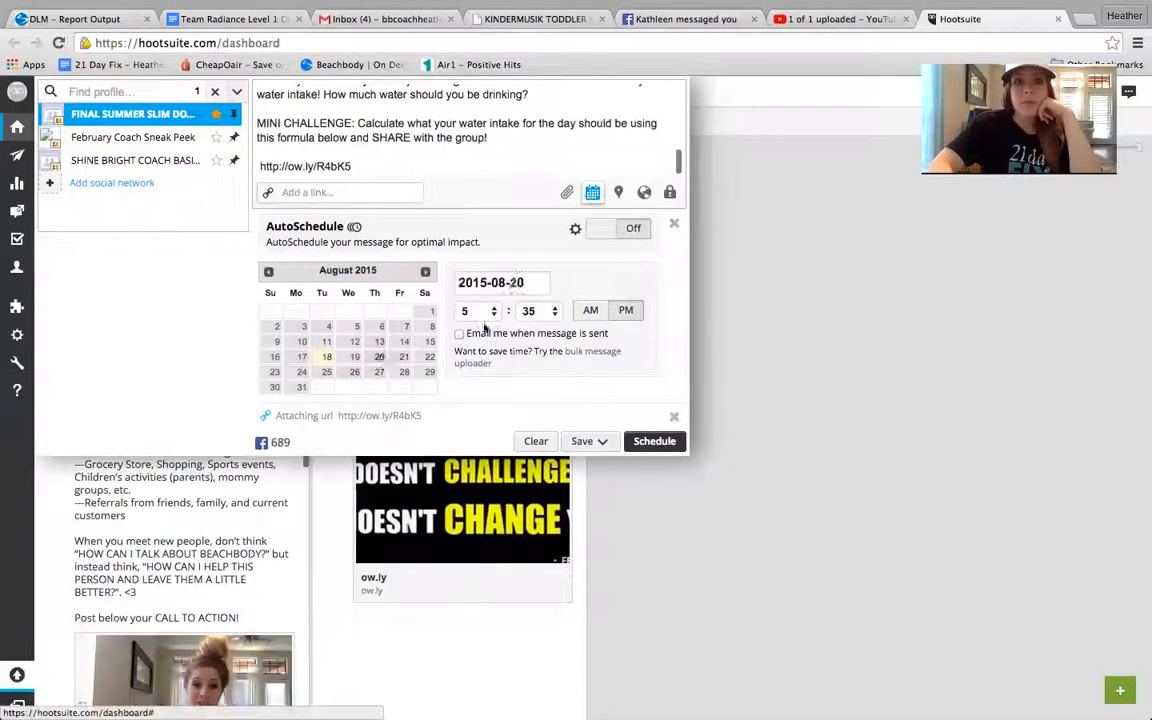
click(490, 312)
click(474, 327)
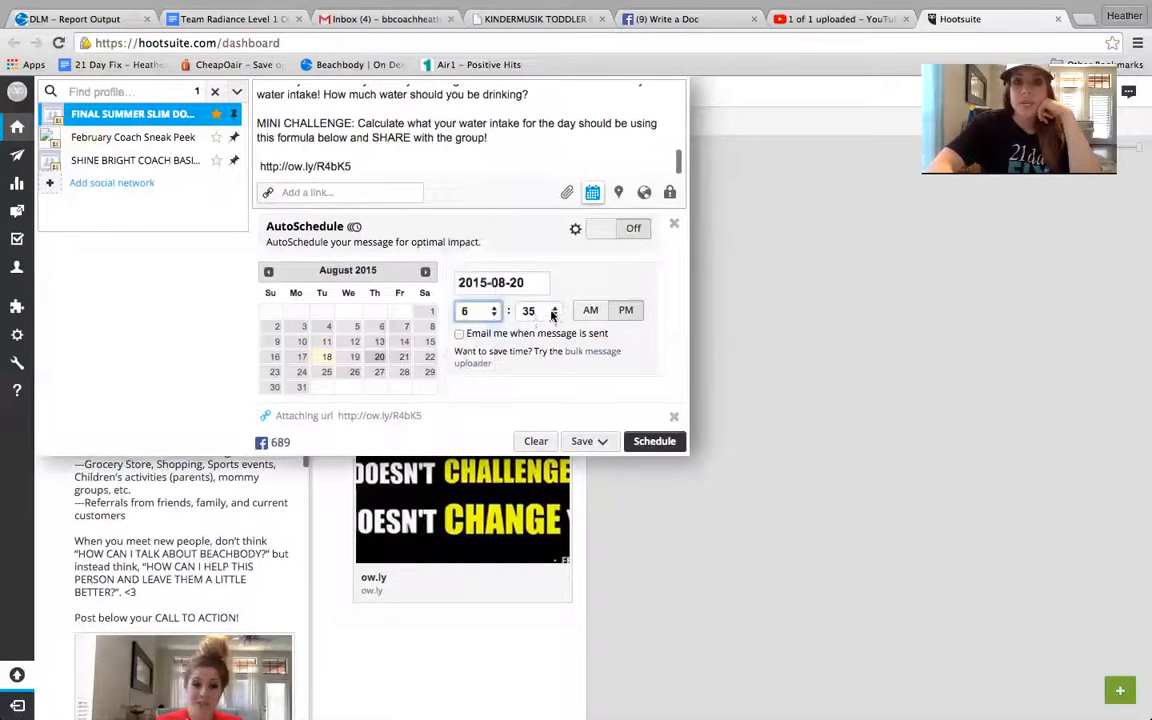
click(549, 311)
click(530, 220)
click(590, 310)
click(654, 442)
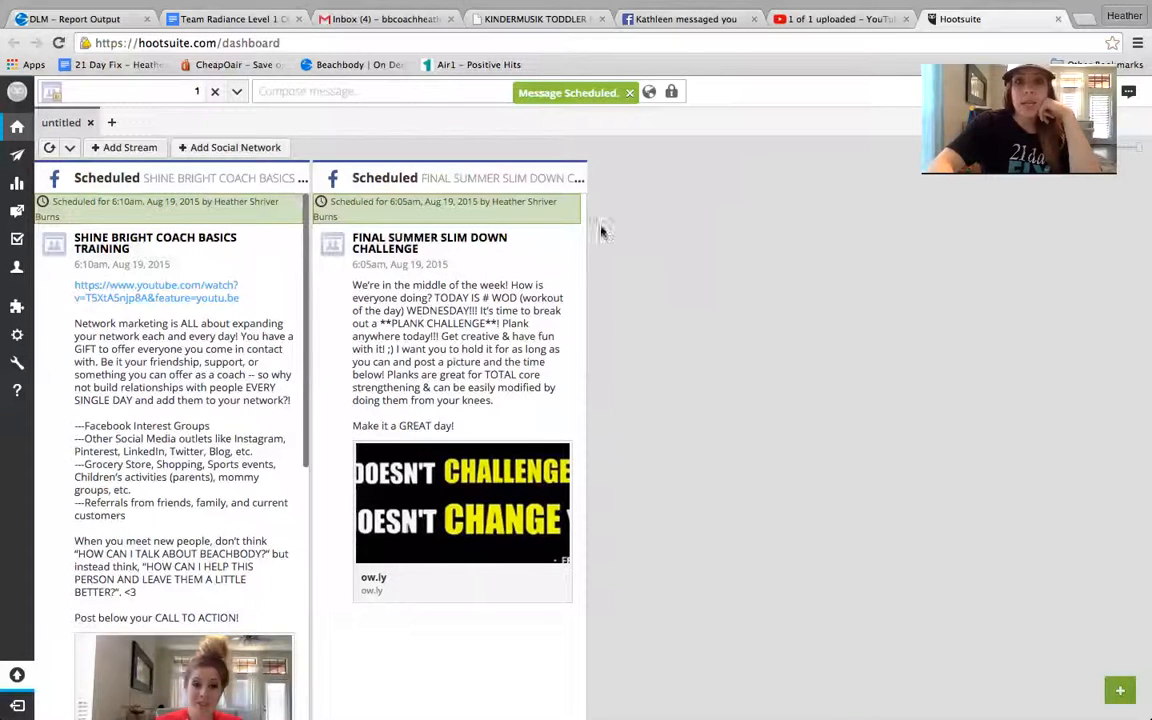
Review the dates and contents of the scheduled posts in the FINAL SUMMER SLIM DOWN stream
drag(588, 231, 625, 175)
drag(355, 264, 447, 265)
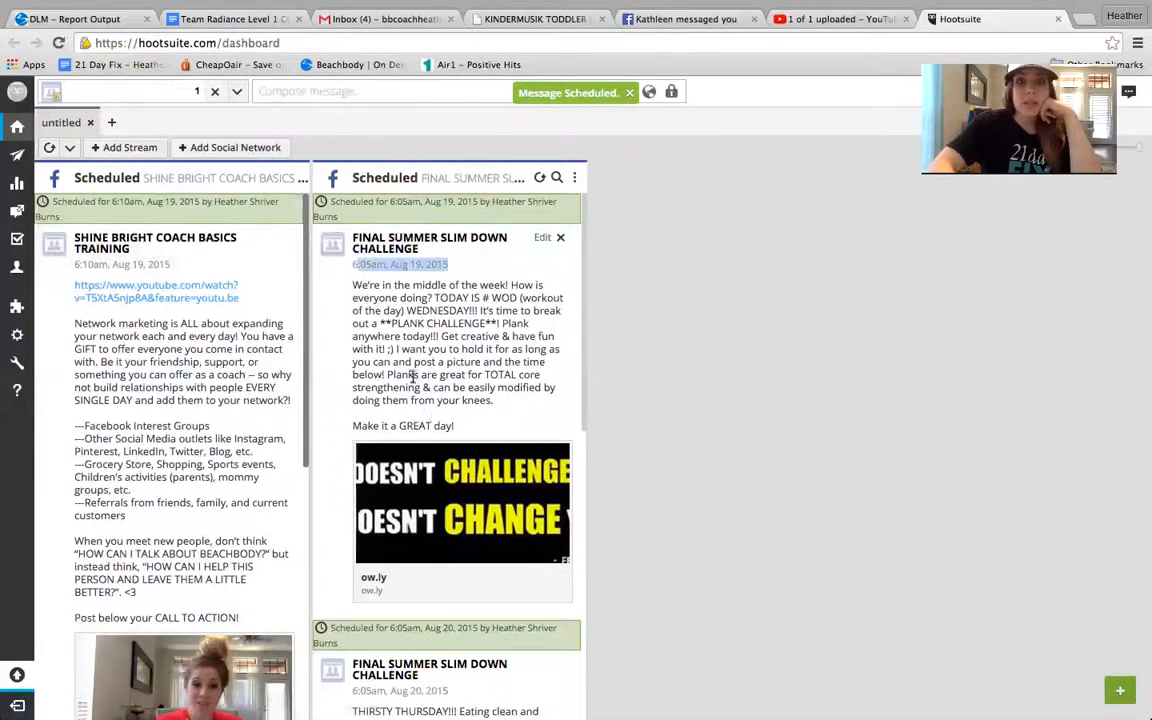
drag(584, 281, 589, 417)
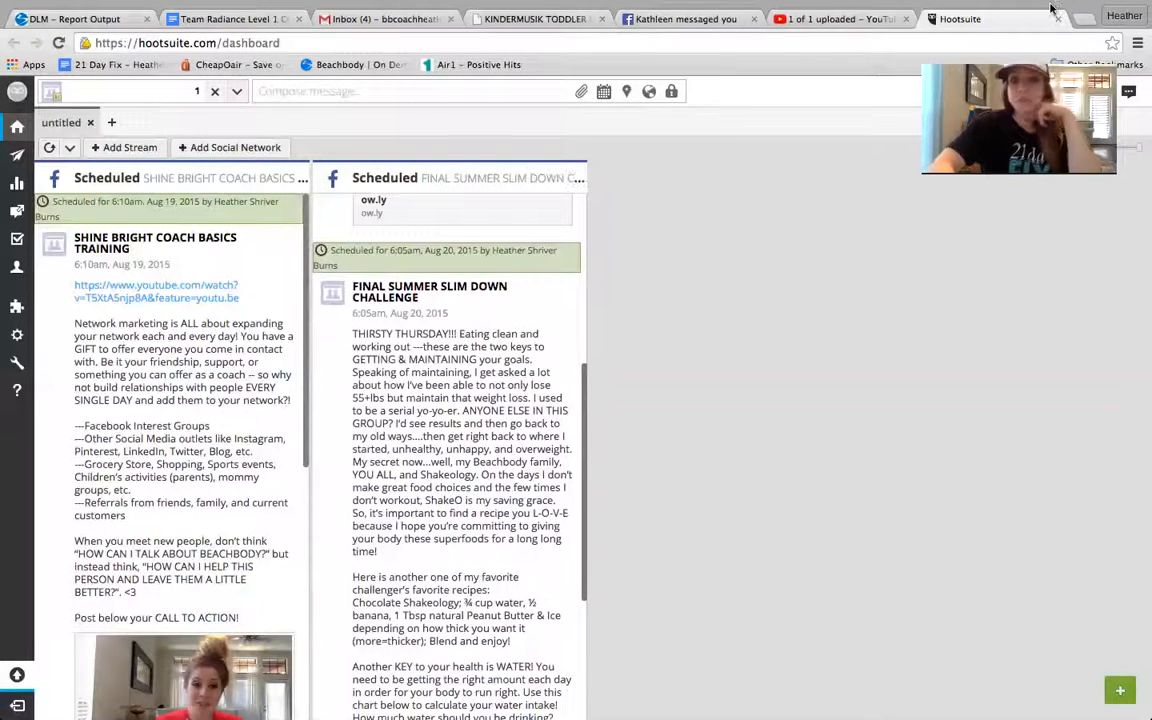
click(465, 90)
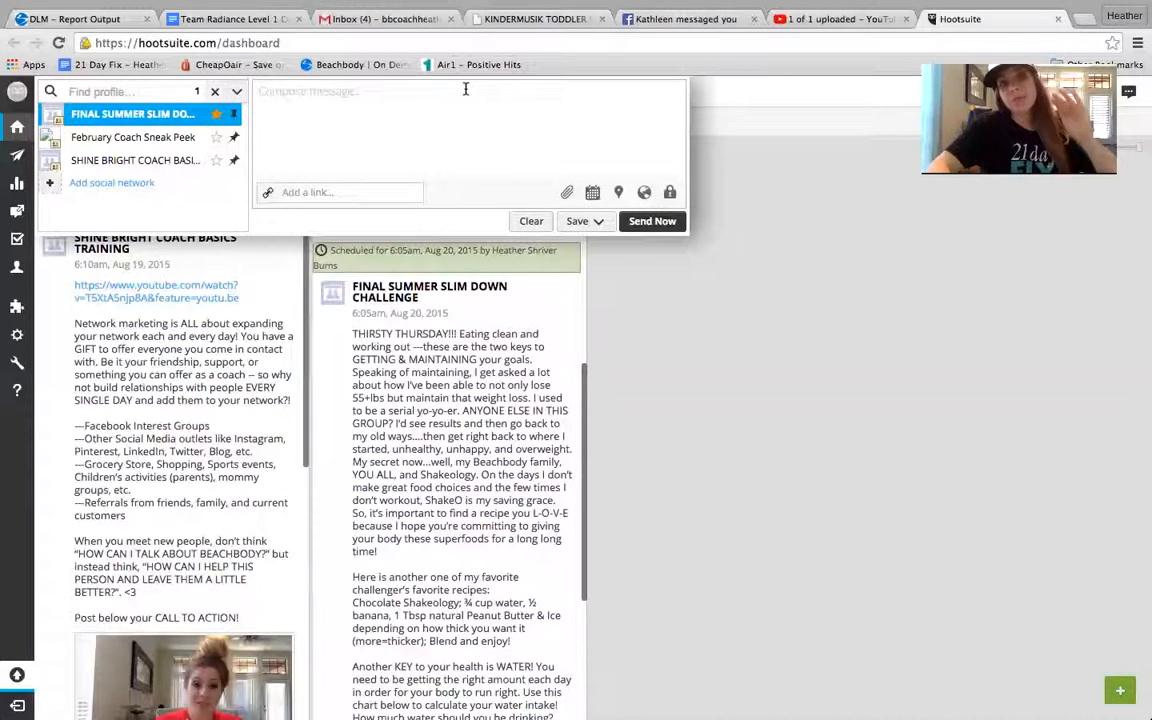
click(823, 123)
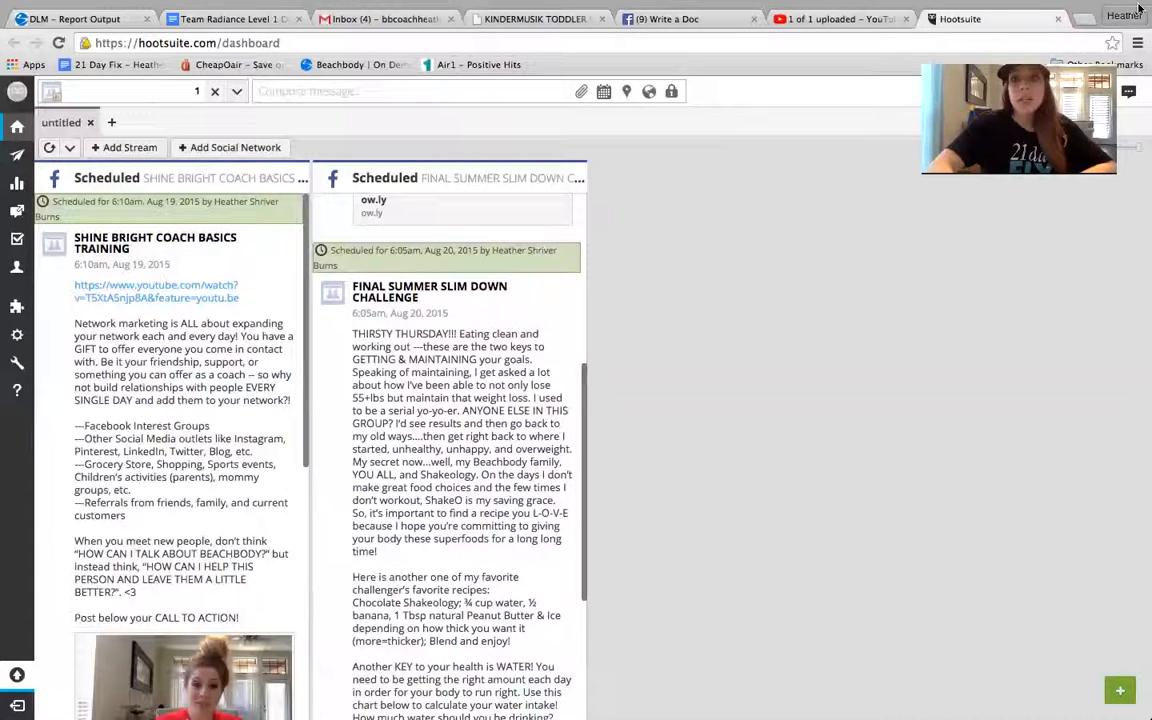
Take the browser window out of full screen
mouse_move(1138, 8)
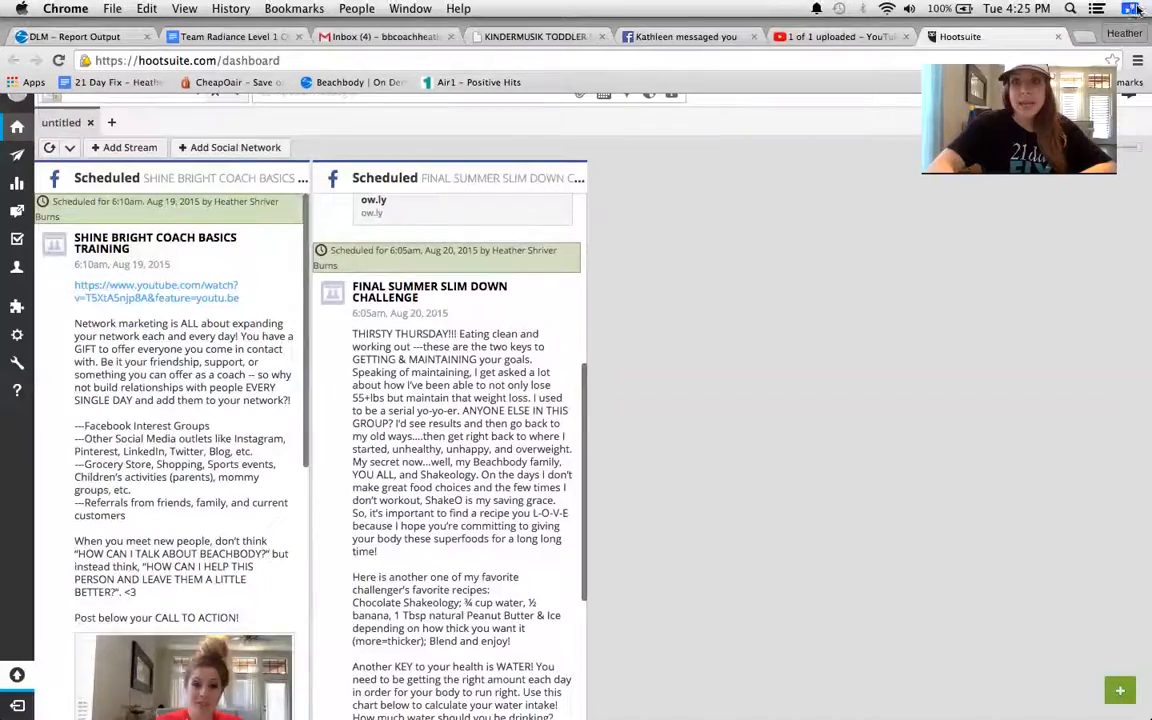
click(1131, 9)
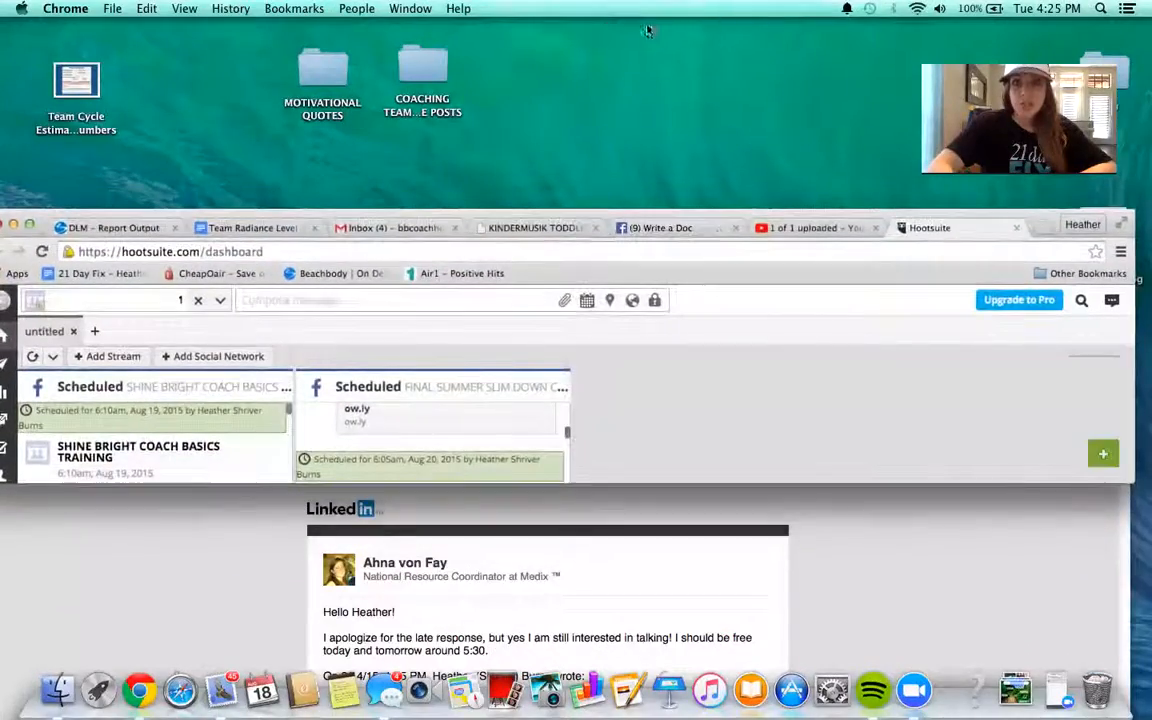